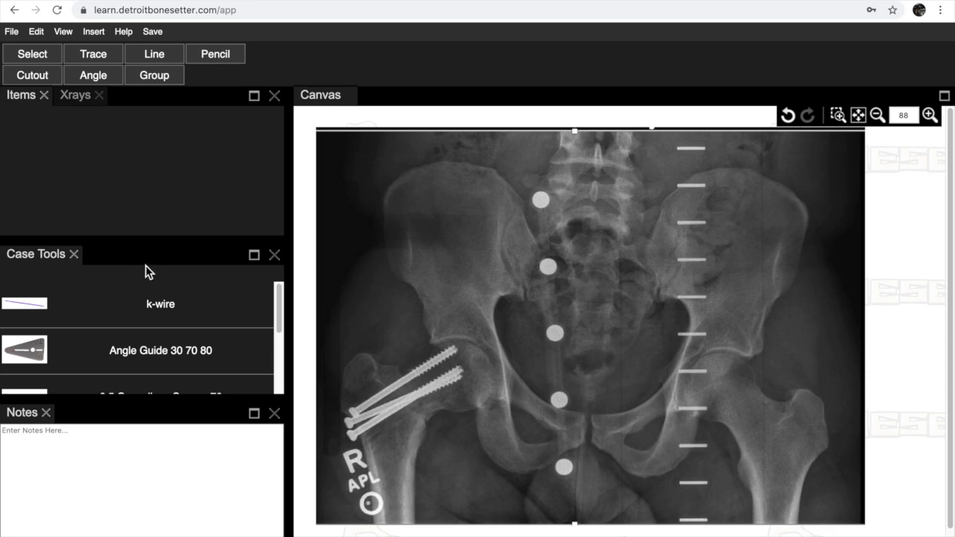
pyautogui.scroll(-5, 88, 335)
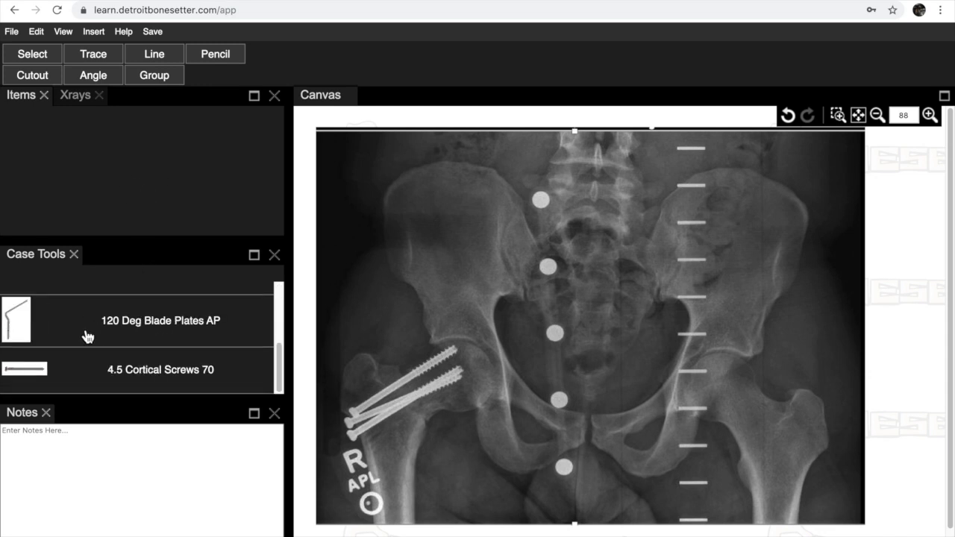
pyautogui.scroll(5, 28, 354)
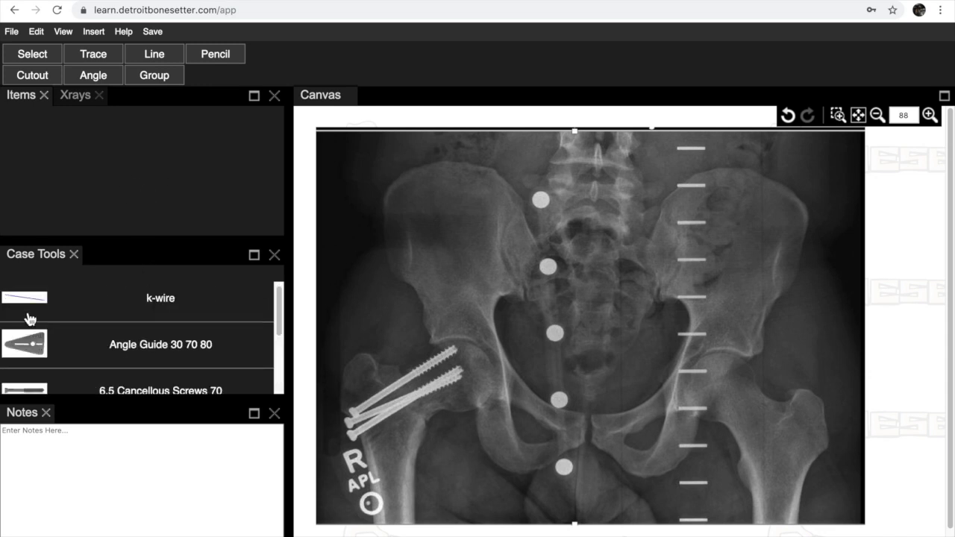
pyautogui.scroll(-1, 73, 362)
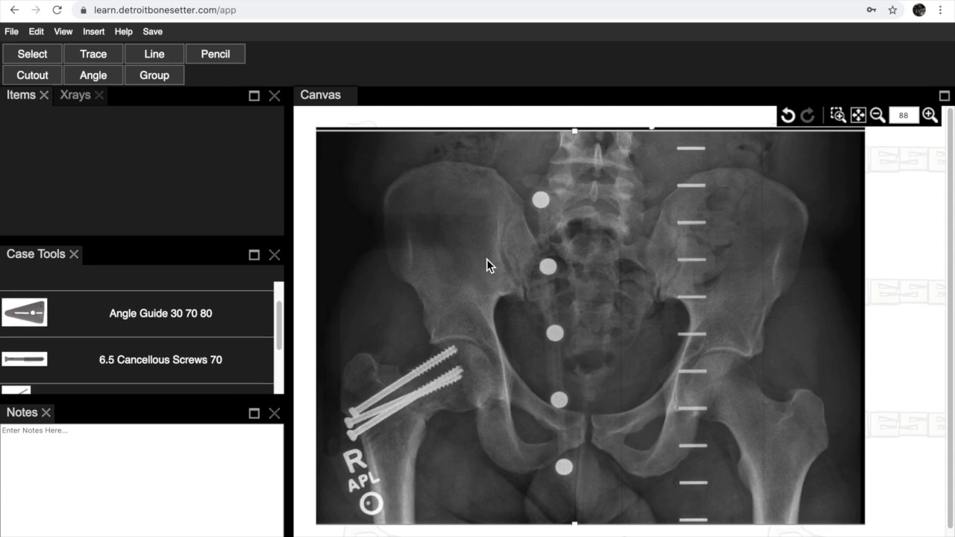
# - Move the pelvis X-ray on the canvas, tilt it slightly counterclockwise and fine-tune its position
pyautogui.moveTo(487, 260); pyautogui.dragTo(528, 262)
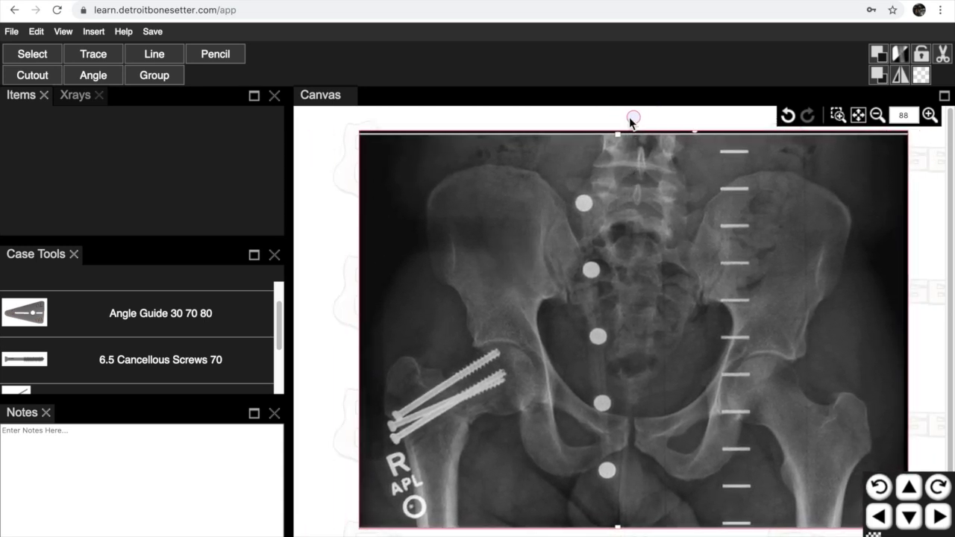
pyautogui.moveTo(630, 119)
pyautogui.mouseDown()
pyautogui.moveTo(619, 119)
pyautogui.moveTo(633, 122)
pyautogui.mouseUp()
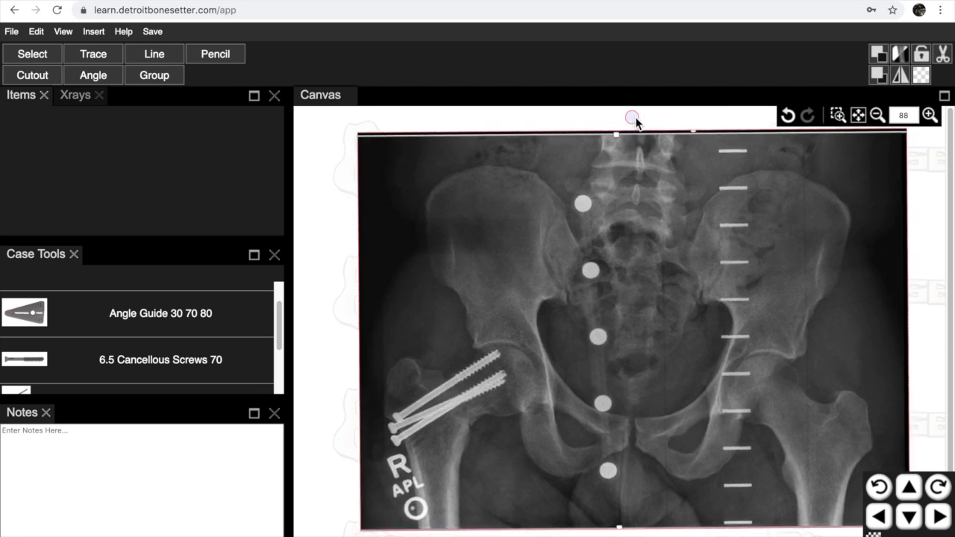
pyautogui.click(909, 490)
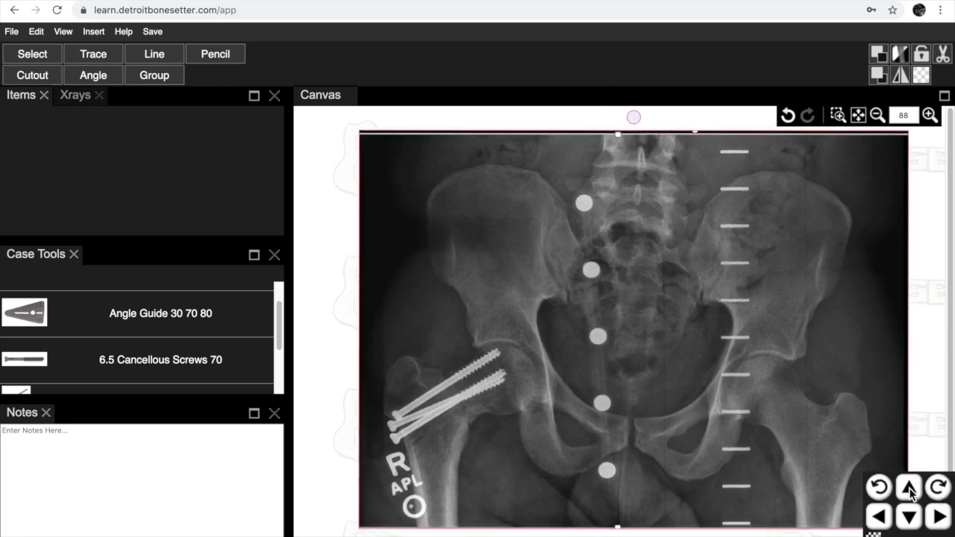
pyautogui.click(879, 489)
pyautogui.click(909, 489)
pyautogui.click(909, 517)
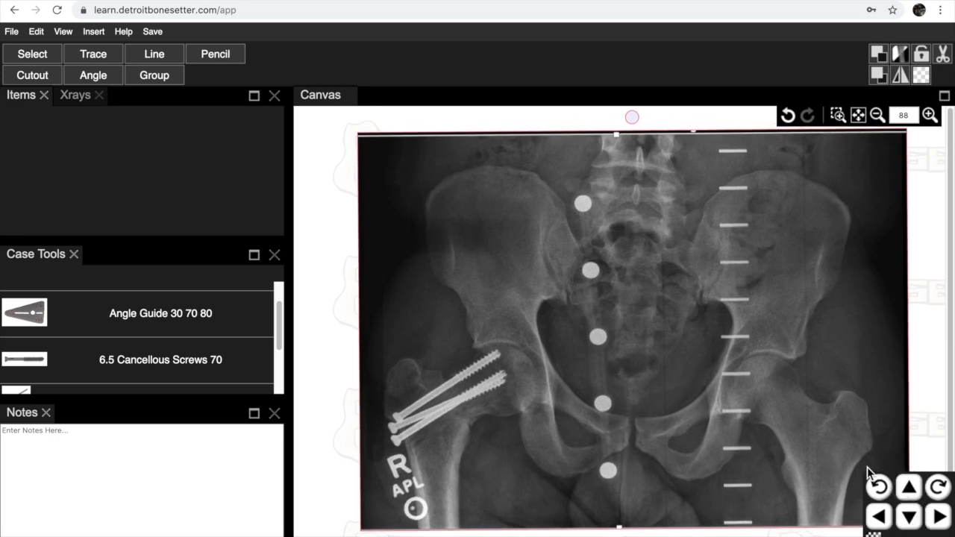
pyautogui.moveTo(681, 243)
pyautogui.mouseDown()
pyautogui.moveTo(669, 246)
pyautogui.moveTo(689, 252)
pyautogui.moveTo(675, 248)
pyautogui.mouseUp()
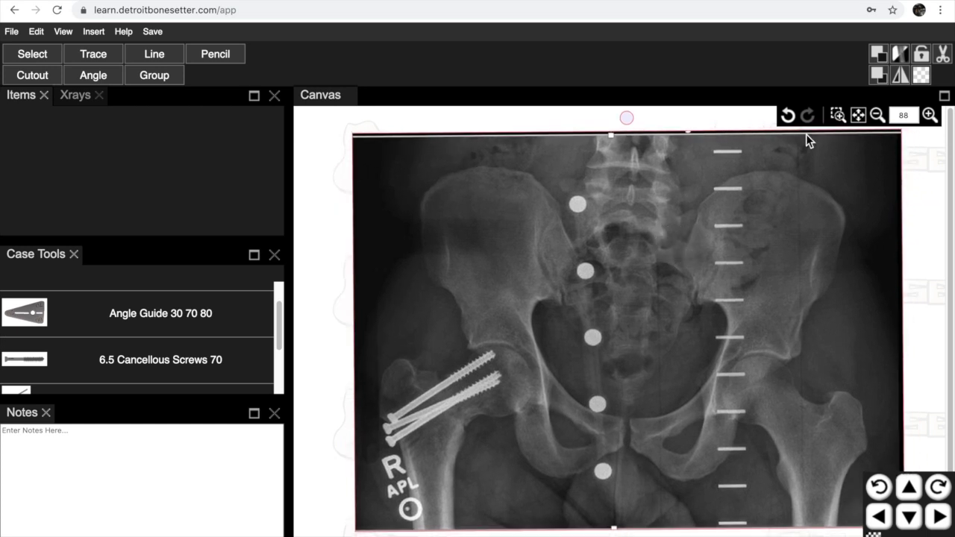
# - Toggle the X-ray's lock, shift the image slightly and leave it locked in place
pyautogui.click(922, 62)
pyautogui.moveTo(545, 254); pyautogui.dragTo(607, 291)
pyautogui.click(922, 55)
pyautogui.moveTo(769, 185)
pyautogui.mouseDown()
pyautogui.moveTo(760, 187)
pyautogui.moveTo(773, 194)
pyautogui.mouseUp()
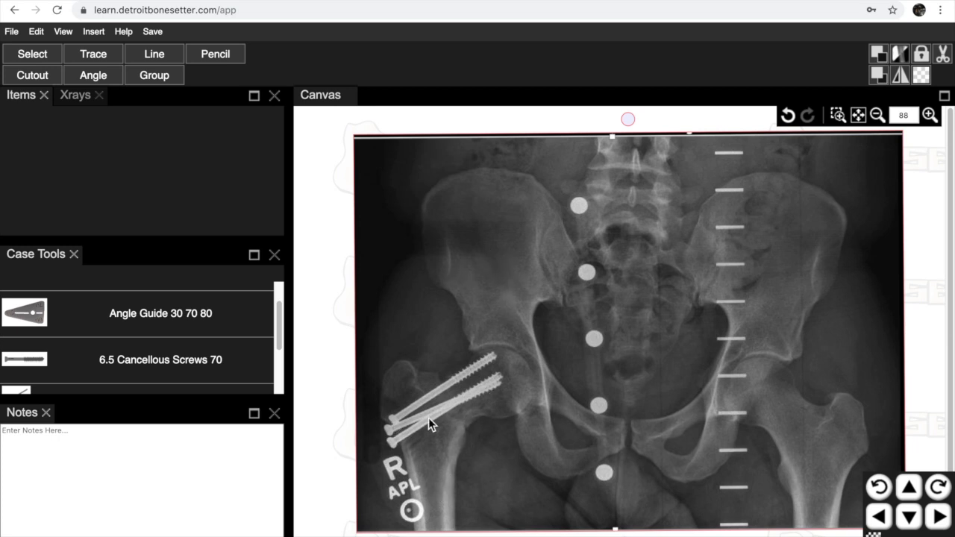
# - Measure the neck-shaft angle of the hip with the screws using the Angle tool, adjusting the endpoint beyond the femoral head
pyautogui.click(93, 77)
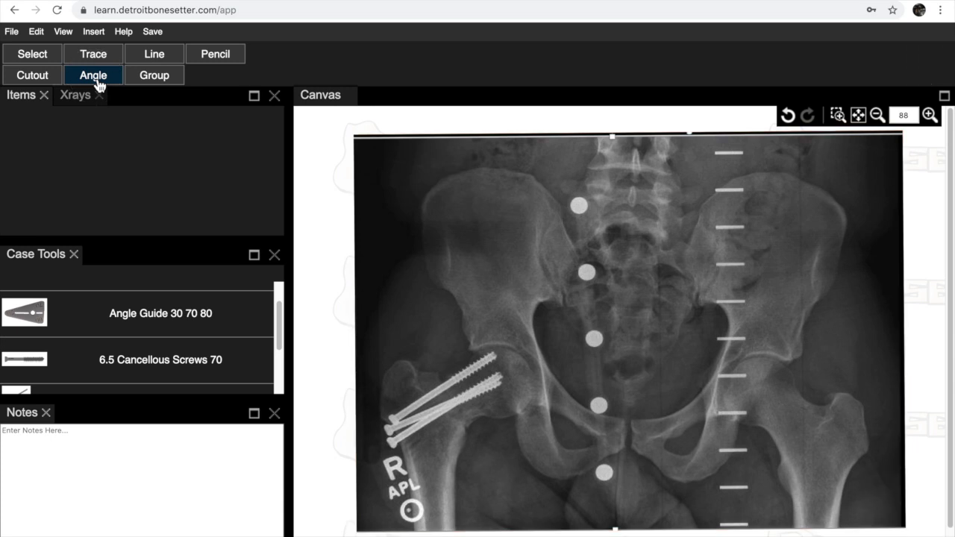
pyautogui.click(425, 311)
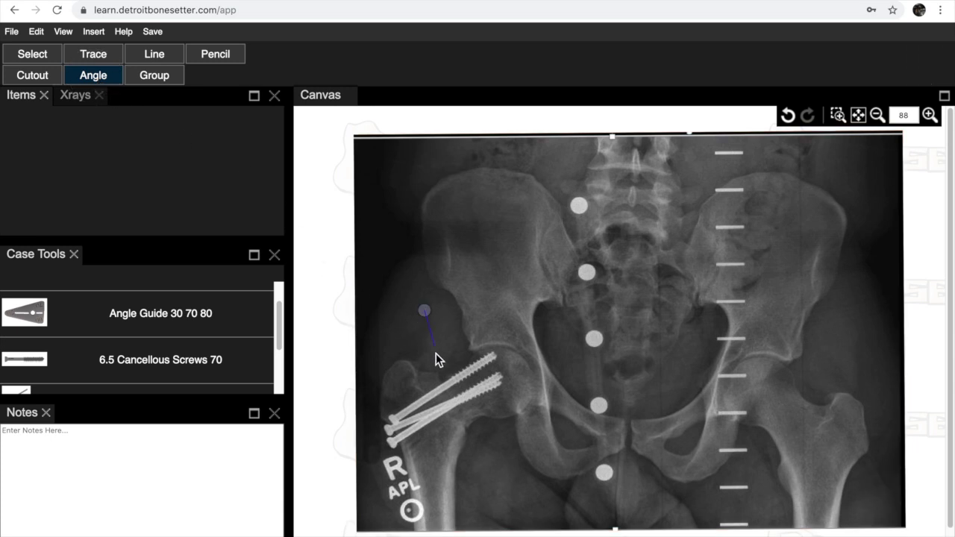
pyautogui.click(433, 529)
pyautogui.click(541, 372)
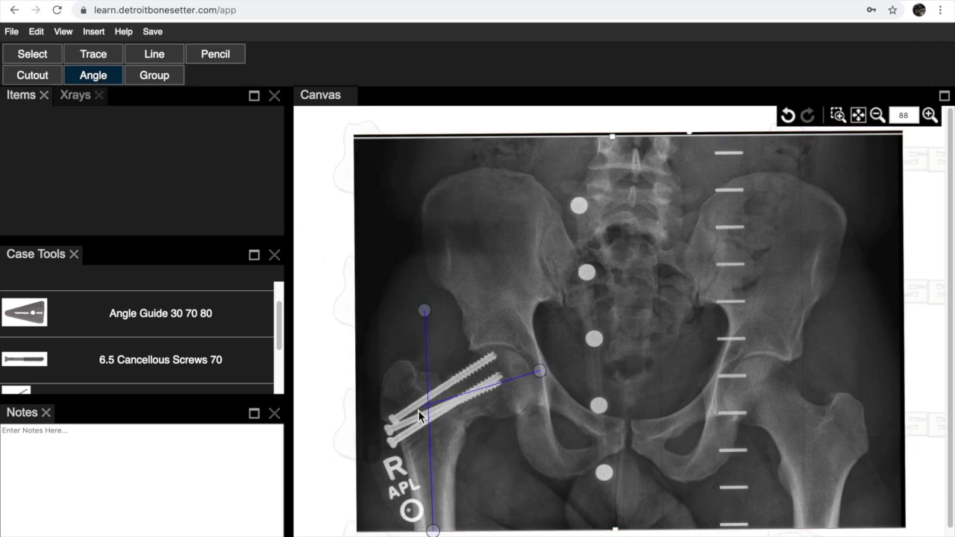
pyautogui.click(369, 440)
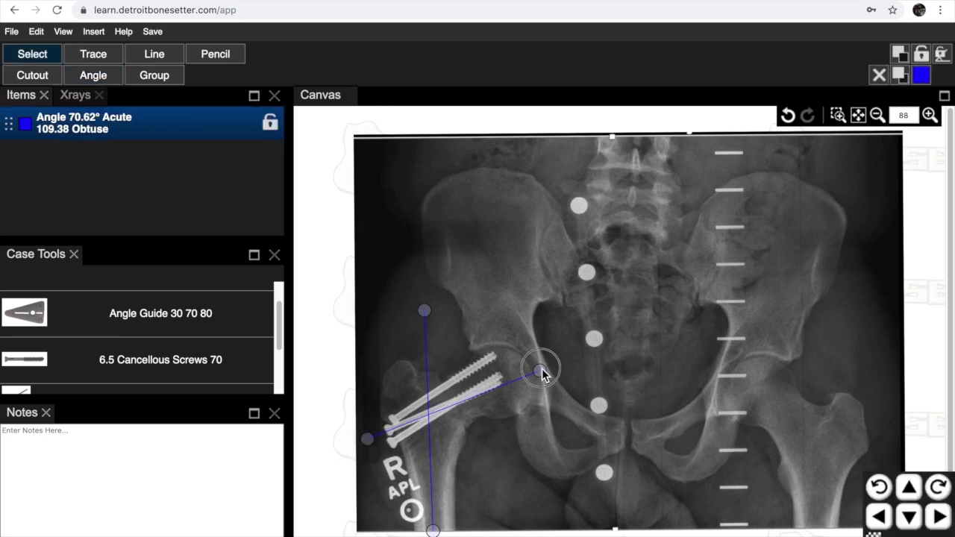
pyautogui.moveTo(542, 368); pyautogui.dragTo(547, 367)
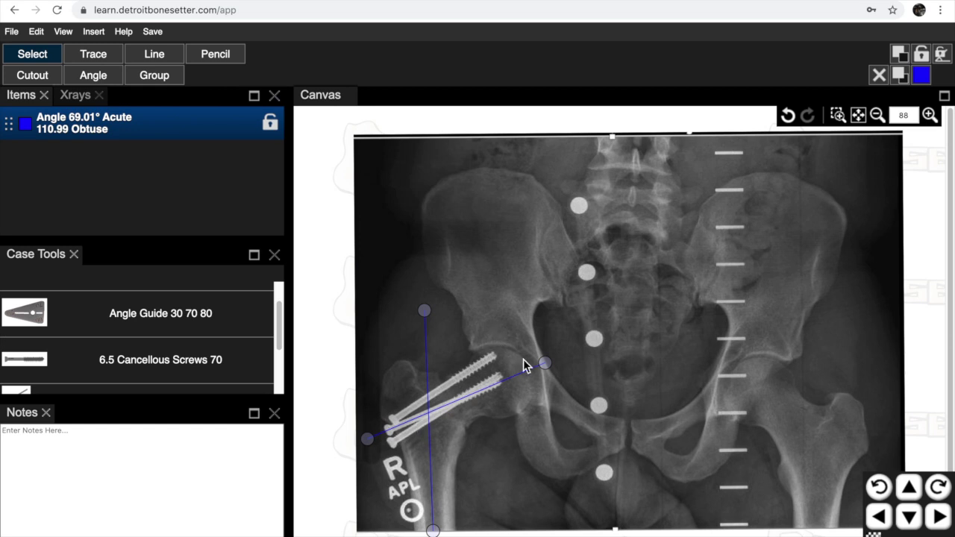
# - Measure the neck-shaft angle of the opposite, screw-free hip with the Angle tool and adjust its femoral head endpoint
pyautogui.click(108, 81)
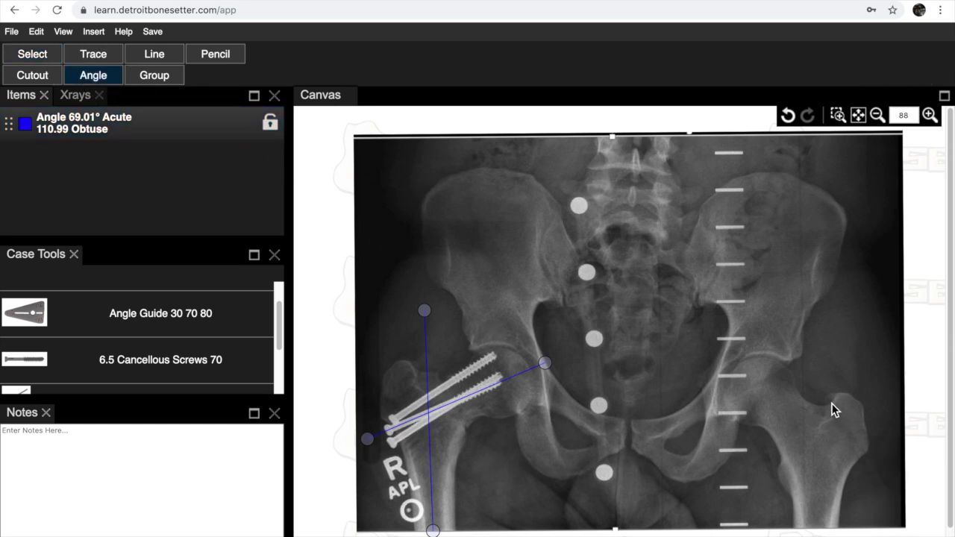
pyautogui.click(812, 355)
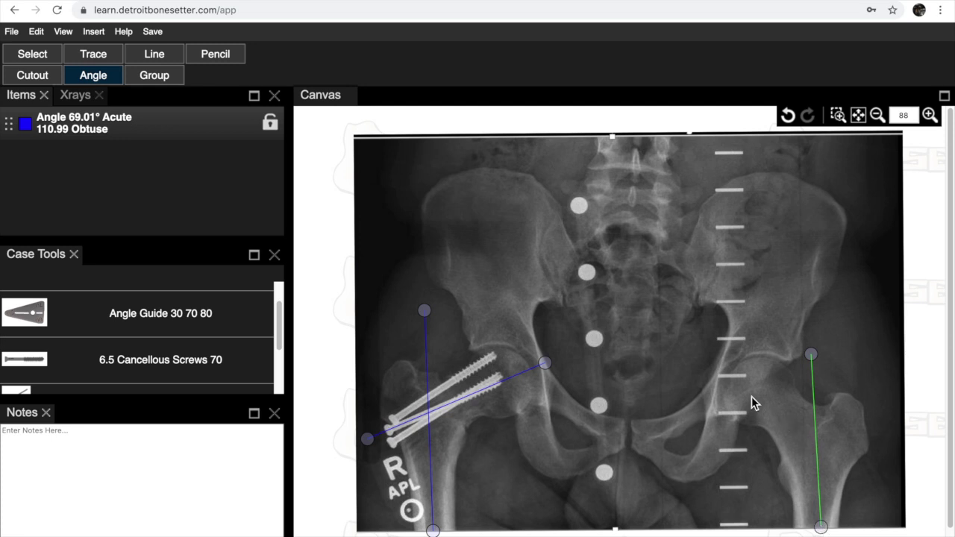
pyautogui.click(735, 371)
pyautogui.click(854, 483)
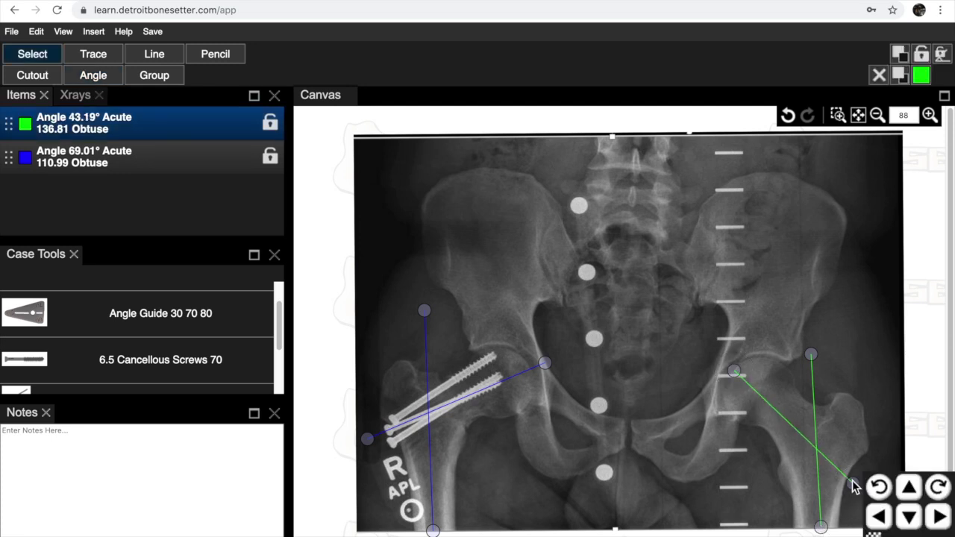
pyautogui.moveTo(739, 368); pyautogui.dragTo(735, 366)
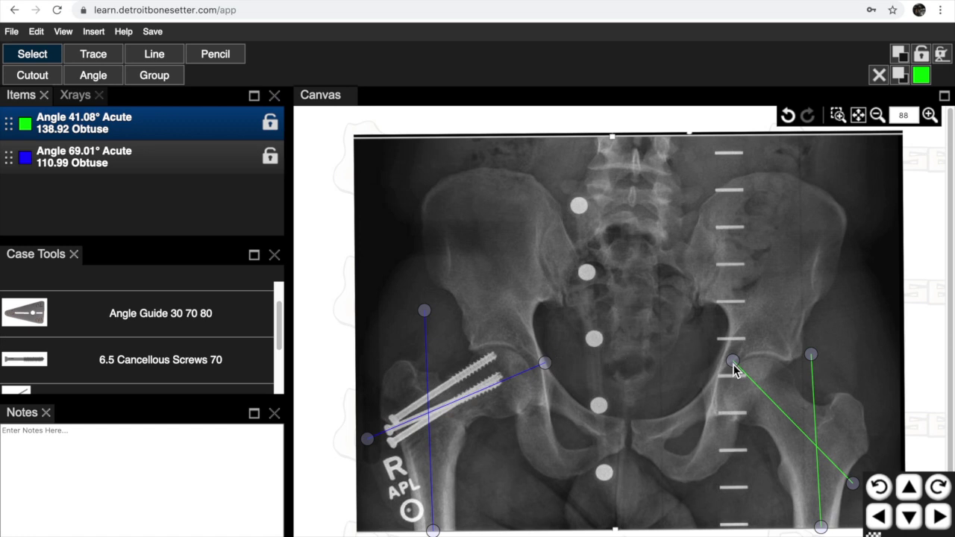
# - Delete both angle measurements, first the green one on the screw-free hip and the blue one on the hip with screws
pyautogui.click(878, 74)
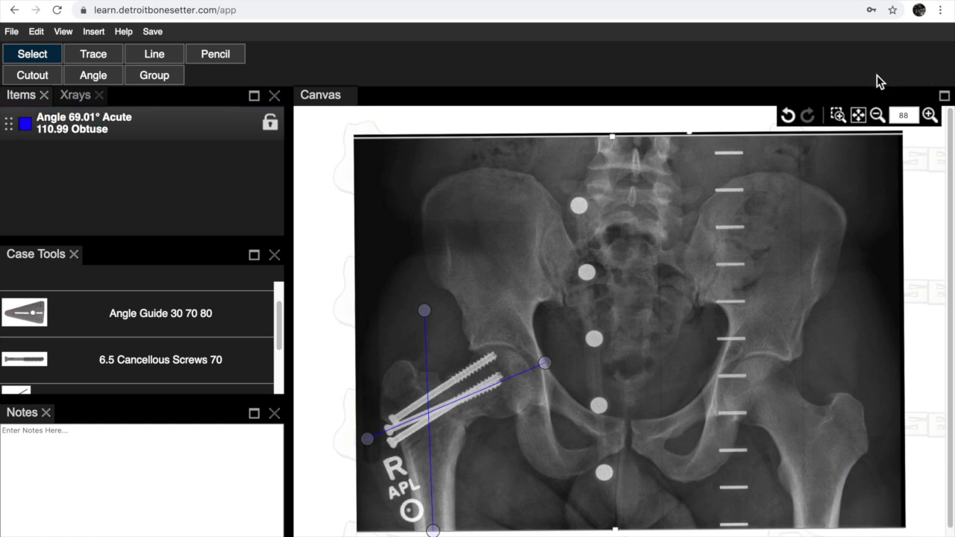
pyautogui.click(431, 312)
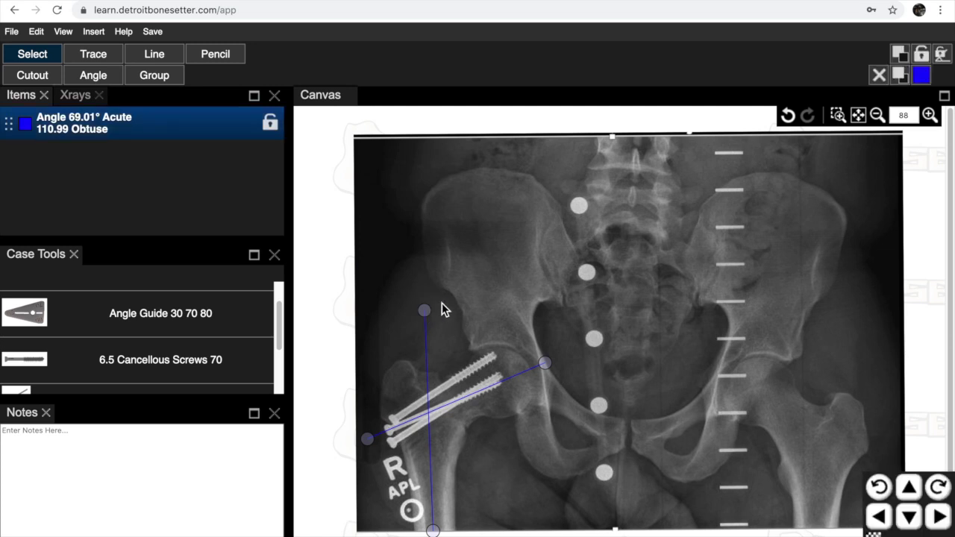
pyautogui.click(878, 76)
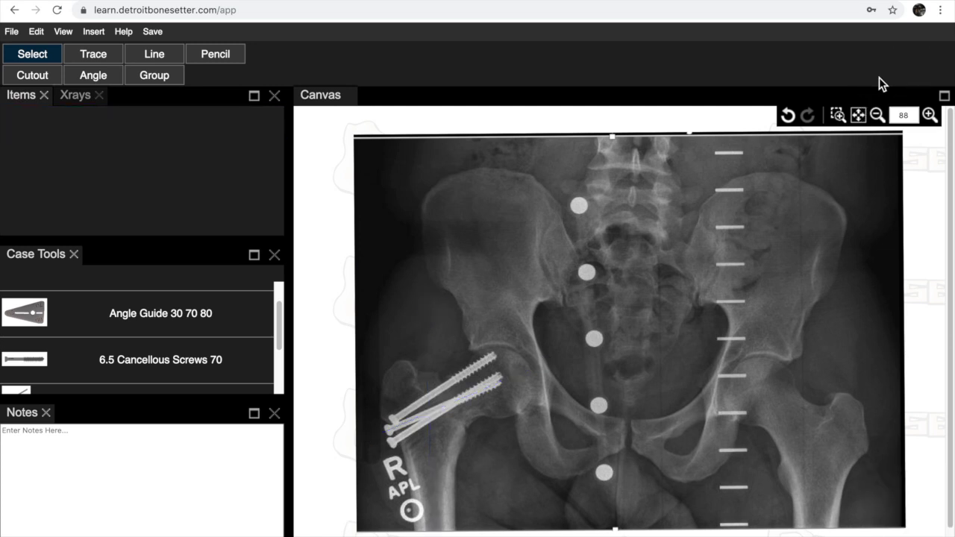
# - Undo the angle deletions and step back through the history to before the angles were drawn
pyautogui.click(787, 116)
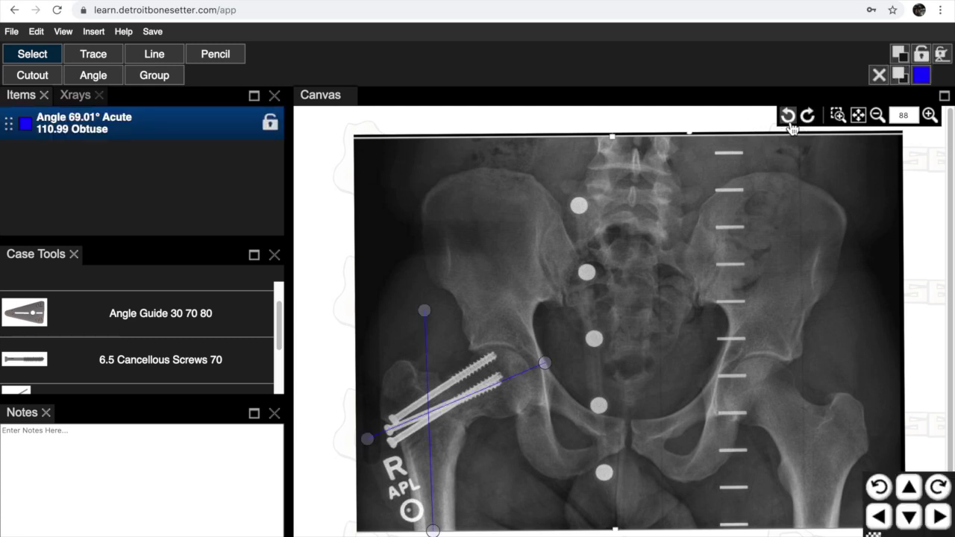
pyautogui.click(789, 121)
pyautogui.click(788, 118)
pyautogui.click(788, 118)
pyautogui.click(788, 118)
pyautogui.click(789, 119)
pyautogui.click(790, 119)
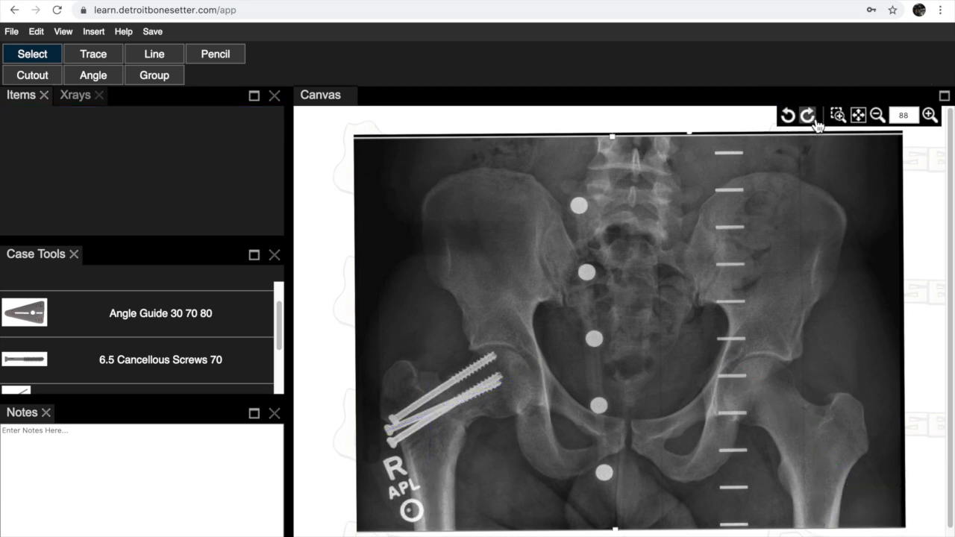
# - Redo all the undone angle edits and deletions up to the latest state
pyautogui.click(815, 123)
pyautogui.click(815, 123)
pyautogui.click(816, 123)
pyautogui.click(815, 123)
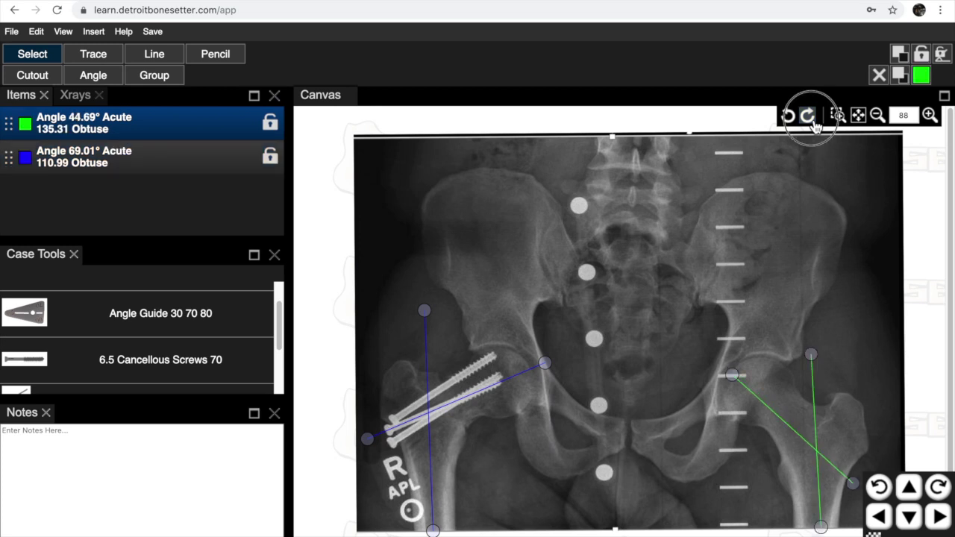
pyautogui.click(813, 120)
pyautogui.click(812, 120)
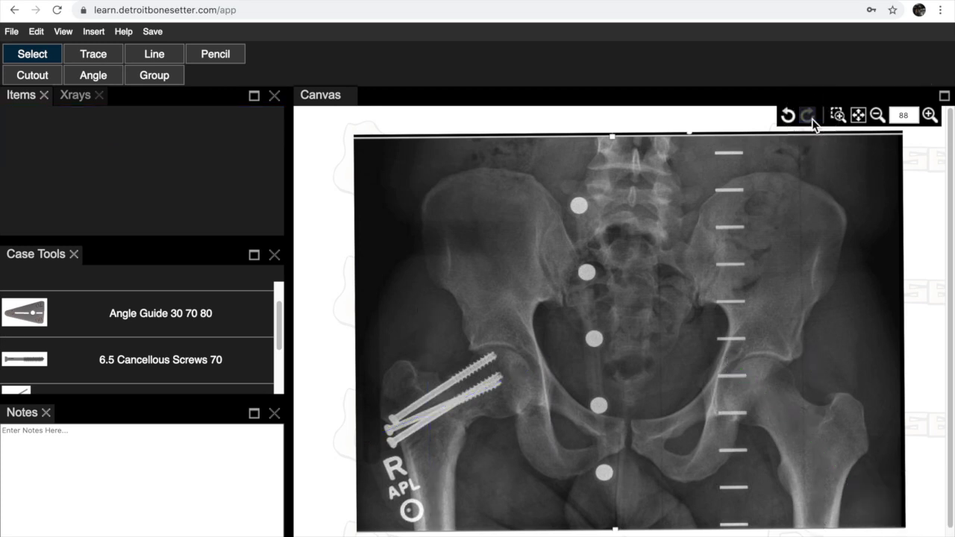
pyautogui.scroll(-1, 600, 221)
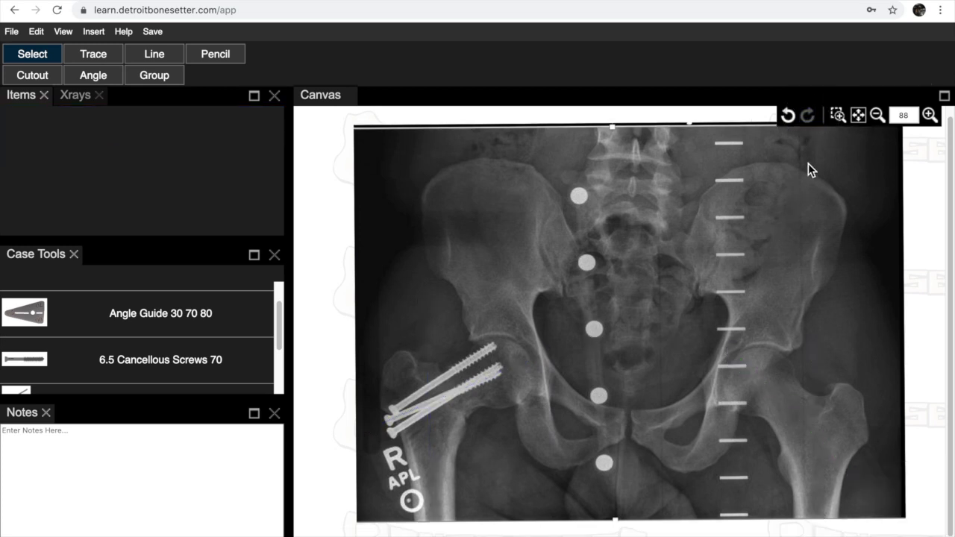
pyautogui.click(836, 122)
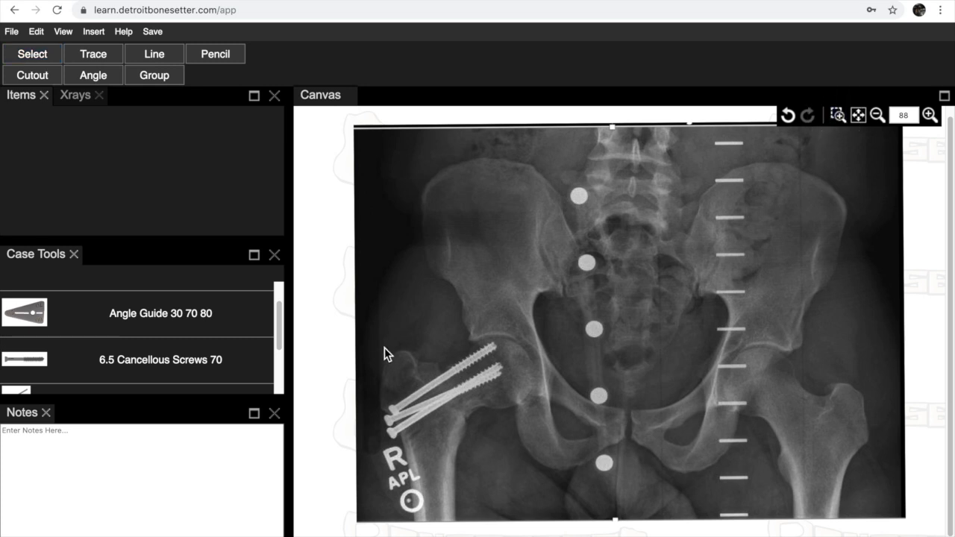
pyautogui.moveTo(337, 285); pyautogui.dragTo(682, 529)
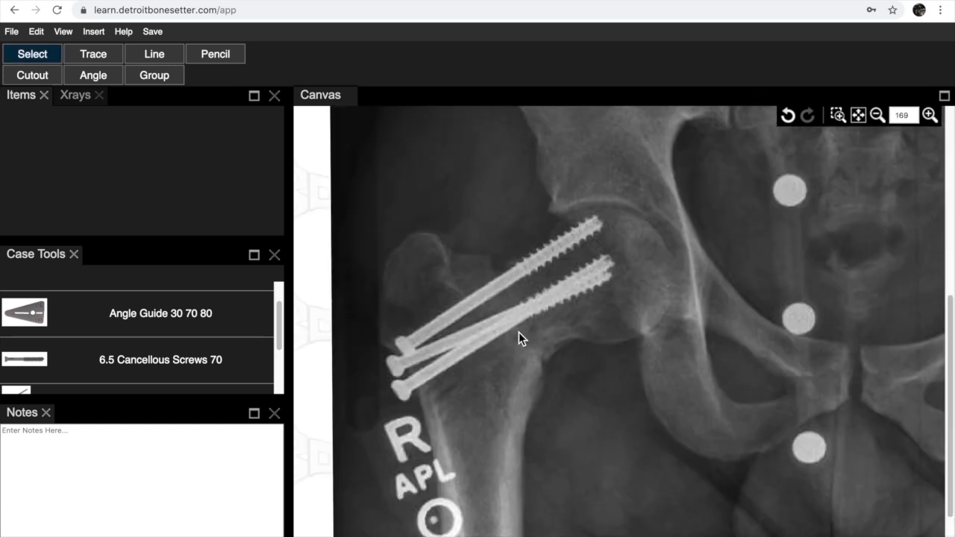
pyautogui.click(859, 119)
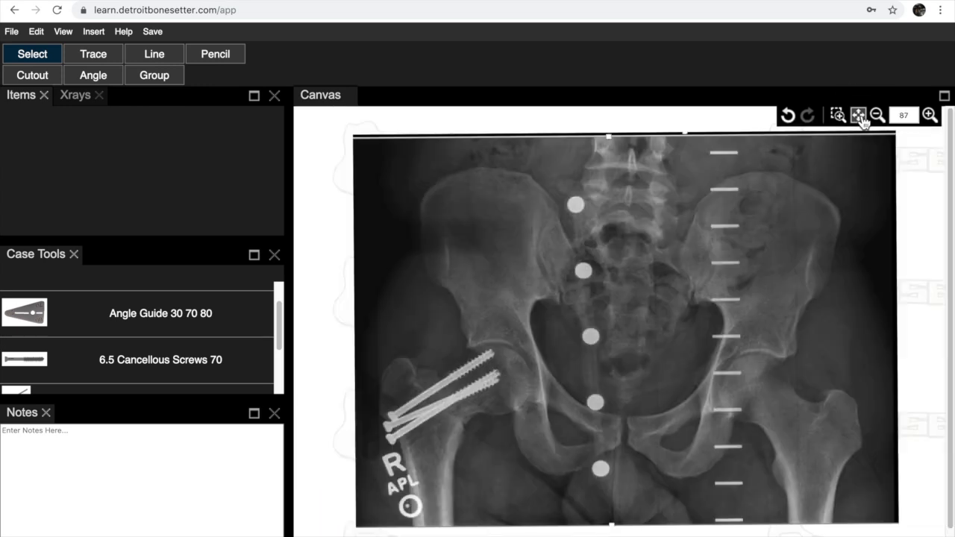
# - Trace the outline of the proximal femur containing the screws, including the femoral head, trochanter and shaft, and shift the closed trace slightly
pyautogui.click(352, 320)
pyautogui.moveTo(351, 320); pyautogui.dragTo(843, 532)
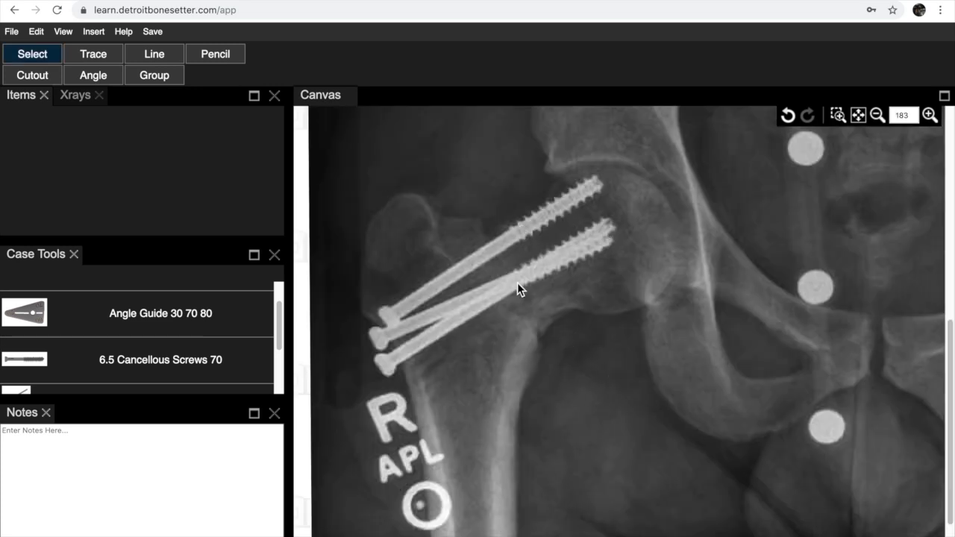
pyautogui.click(95, 60)
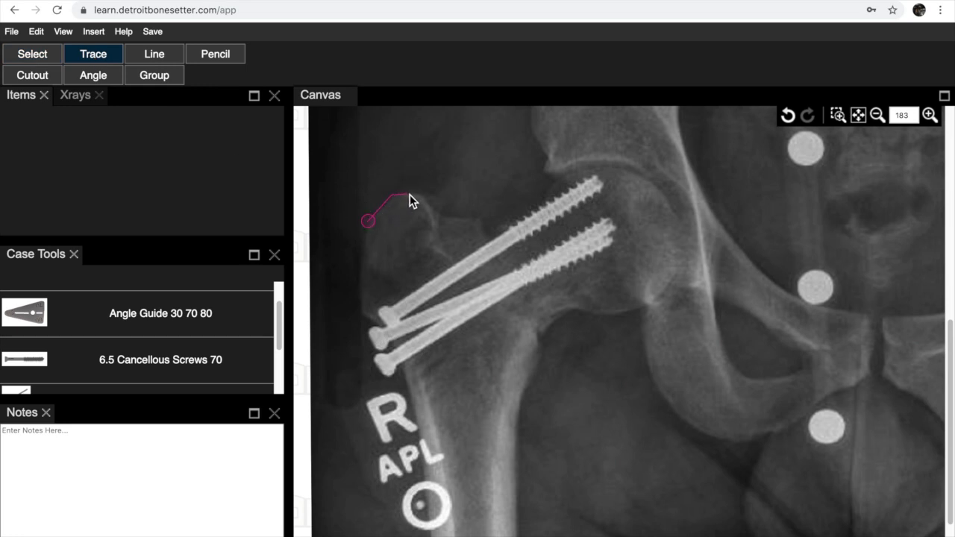
pyautogui.click(456, 219)
pyautogui.moveTo(670, 209)
pyautogui.mouseDown()
pyautogui.moveTo(680, 273)
pyautogui.moveTo(665, 299)
pyautogui.moveTo(641, 312)
pyautogui.moveTo(565, 314)
pyautogui.moveTo(535, 378)
pyautogui.mouseUp()
pyautogui.moveTo(518, 446); pyautogui.dragTo(518, 534)
pyautogui.moveTo(430, 536); pyautogui.dragTo(428, 465)
pyautogui.moveTo(412, 403); pyautogui.dragTo(404, 361)
pyautogui.moveTo(366, 224); pyautogui.dragTo(366, 225)
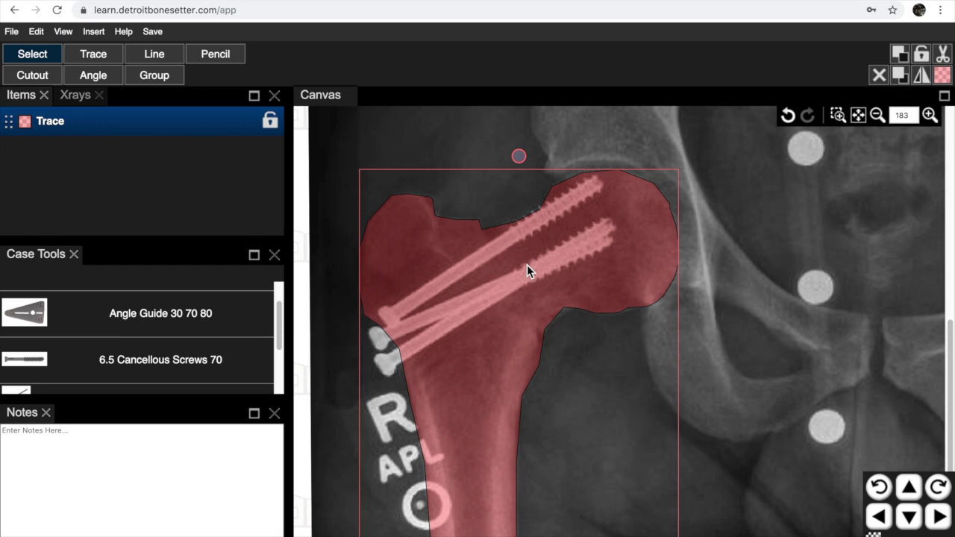
pyautogui.moveTo(522, 262)
pyautogui.mouseDown()
pyautogui.moveTo(632, 258)
pyautogui.moveTo(508, 271)
pyautogui.moveTo(527, 249)
pyautogui.moveTo(527, 264)
pyautogui.moveTo(506, 266)
pyautogui.mouseUp()
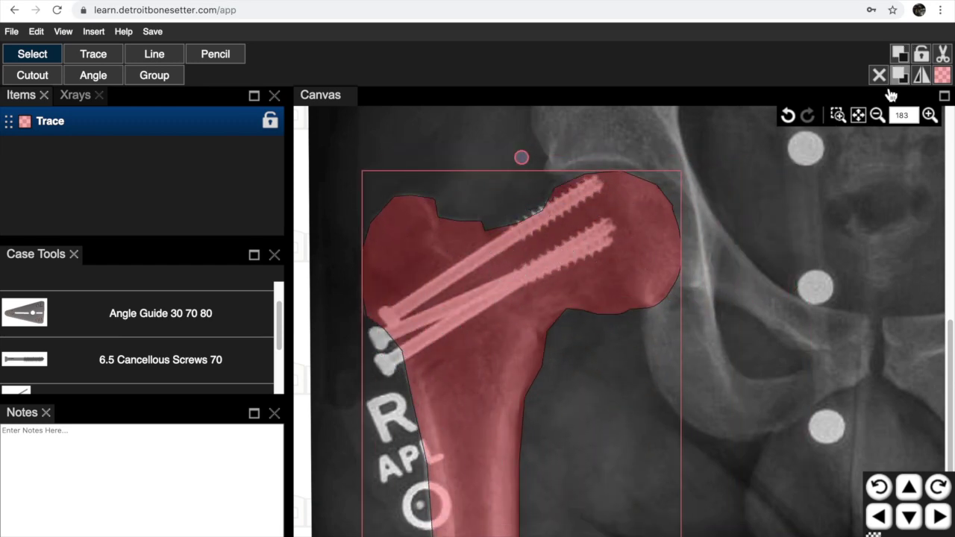
# - Mirror the pelvis X-ray horizontally so the screw-free hip lies beneath the red femur trace
pyautogui.click(858, 114)
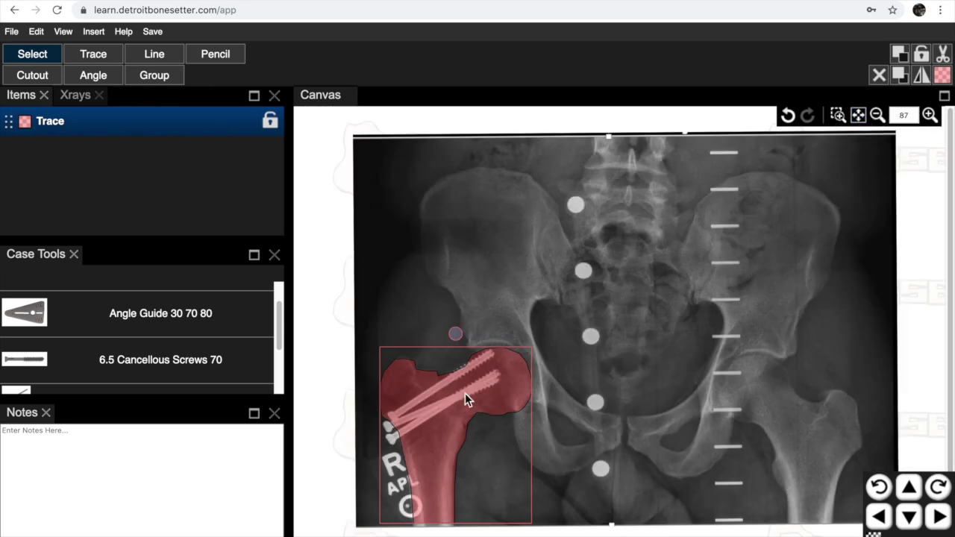
pyautogui.click(656, 308)
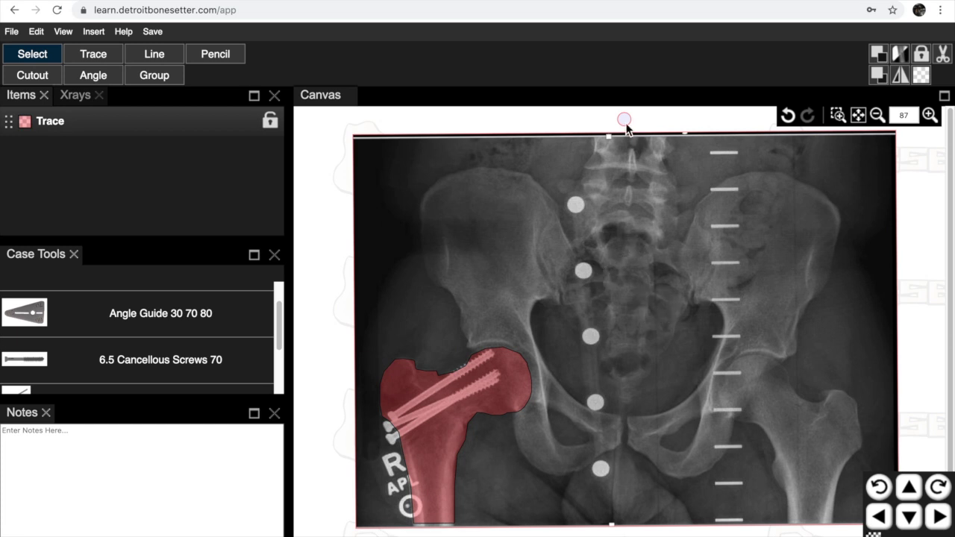
pyautogui.click(903, 76)
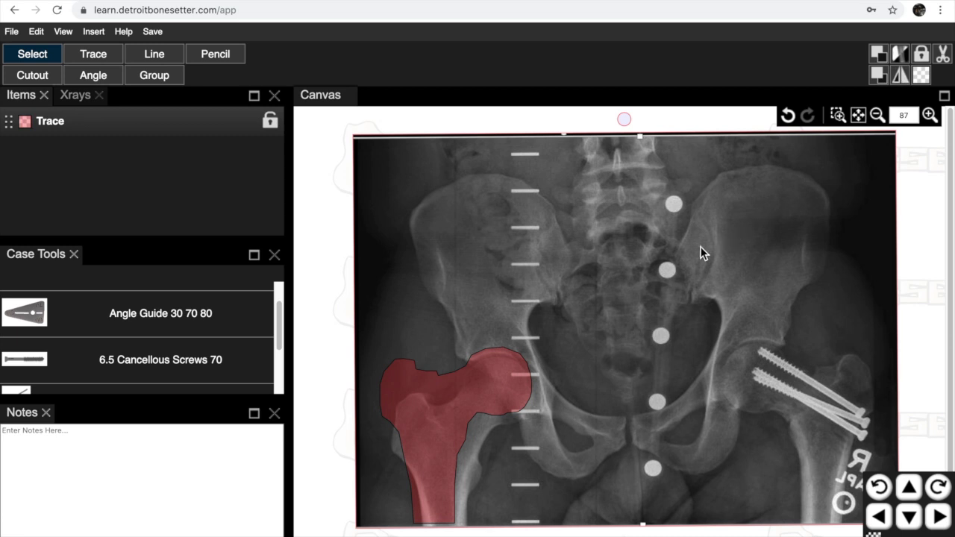
# - Unlock the mirrored X-ray, shift it until the screw-free proximal femur matches the trace, and lock it again
pyautogui.click(632, 338)
pyautogui.click(620, 246)
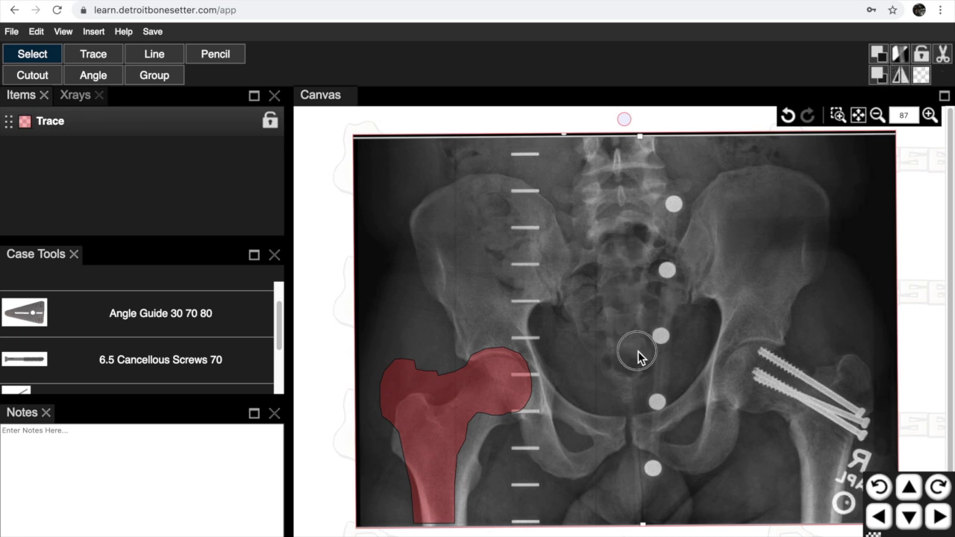
pyautogui.moveTo(640, 356)
pyautogui.mouseDown()
pyautogui.moveTo(633, 320)
pyautogui.moveTo(644, 271)
pyautogui.moveTo(653, 294)
pyautogui.moveTo(629, 323)
pyautogui.mouseUp()
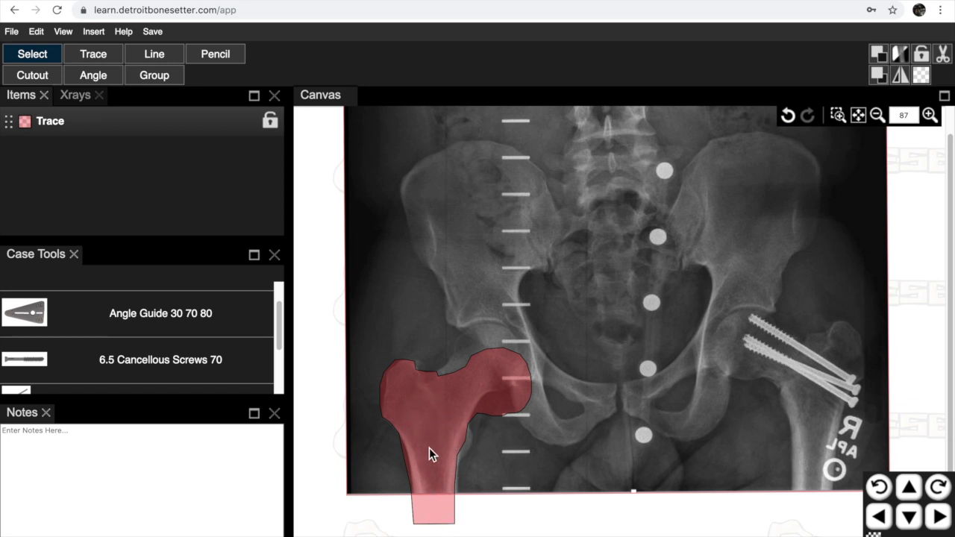
pyautogui.moveTo(487, 328); pyautogui.dragTo(485, 326)
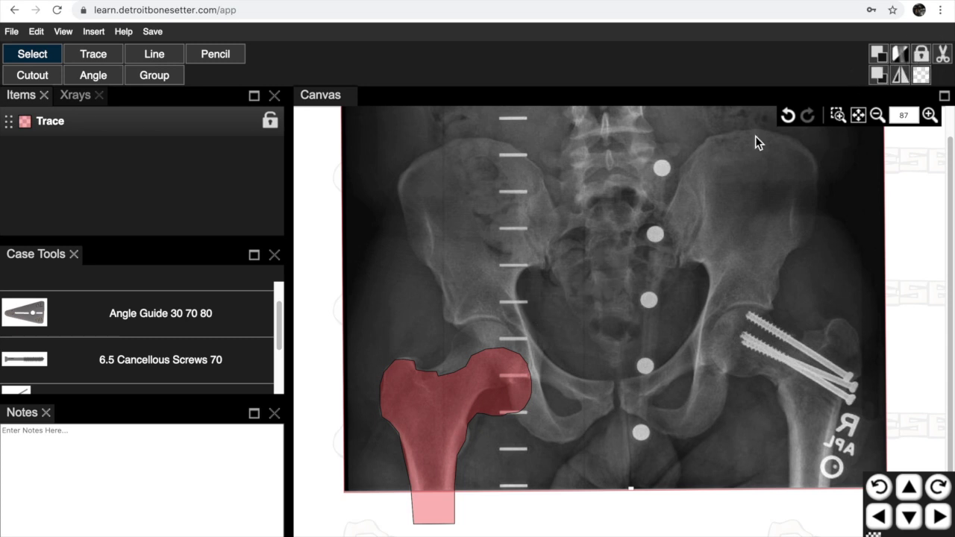
pyautogui.click(423, 403)
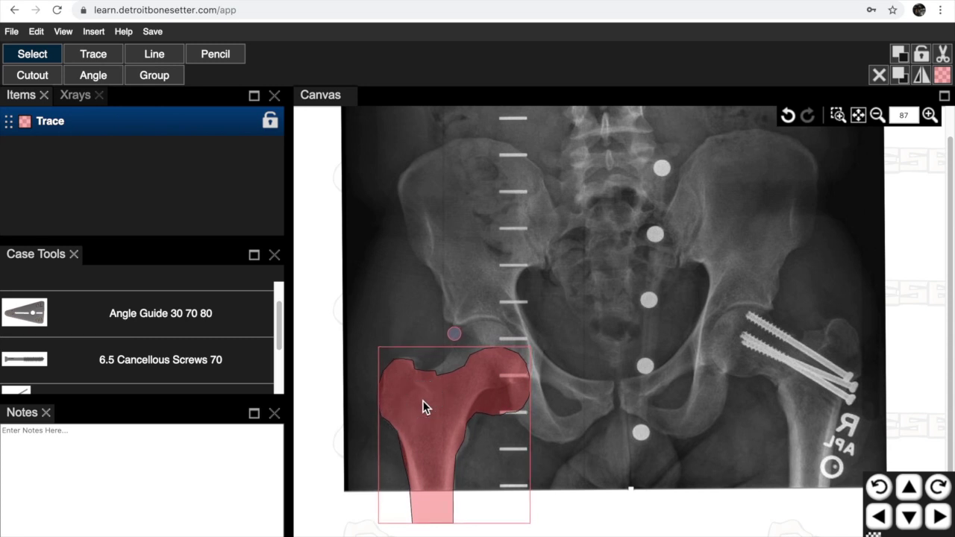
pyautogui.click(618, 326)
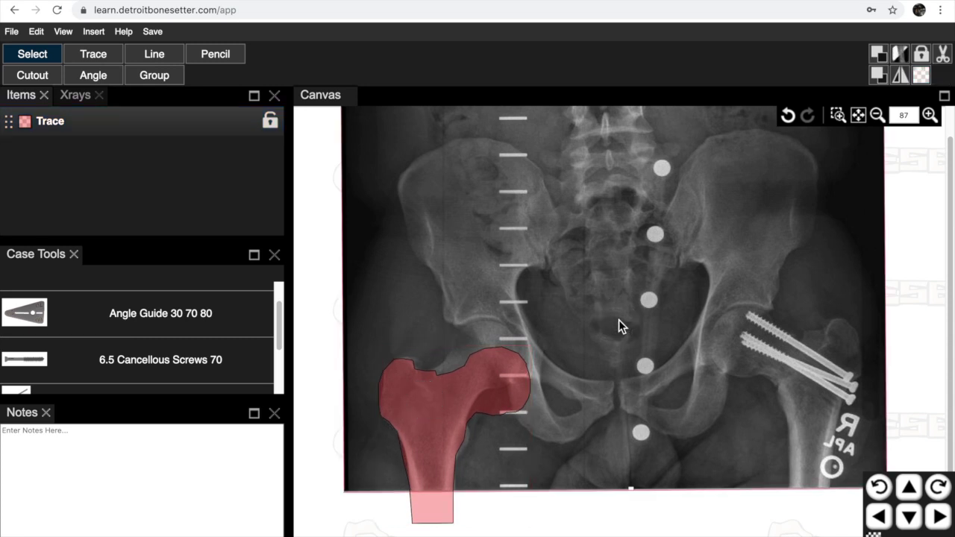
# - Draw a nearly horizontal osteotomy line about 10 cm long across the traced femur just below the trochanteric region
pyautogui.click(154, 64)
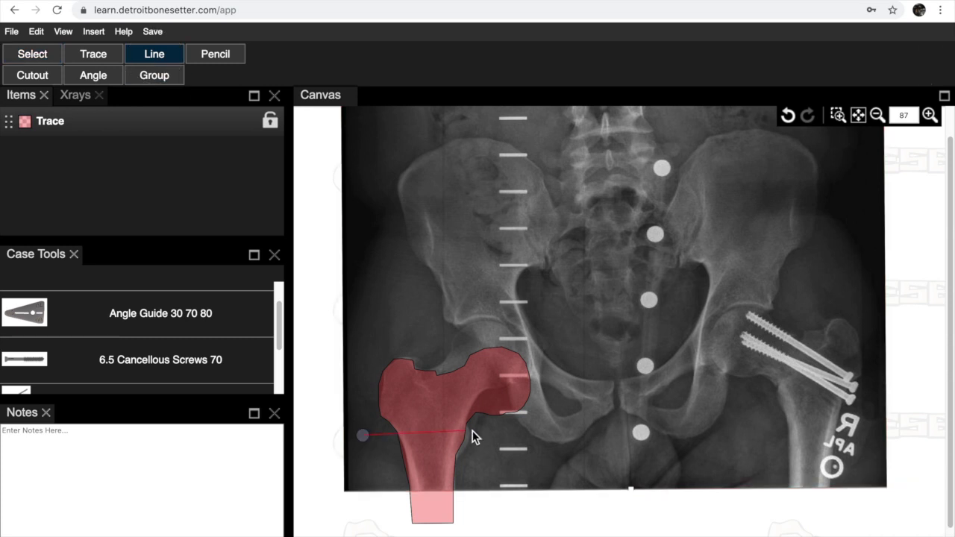
pyautogui.click(508, 431)
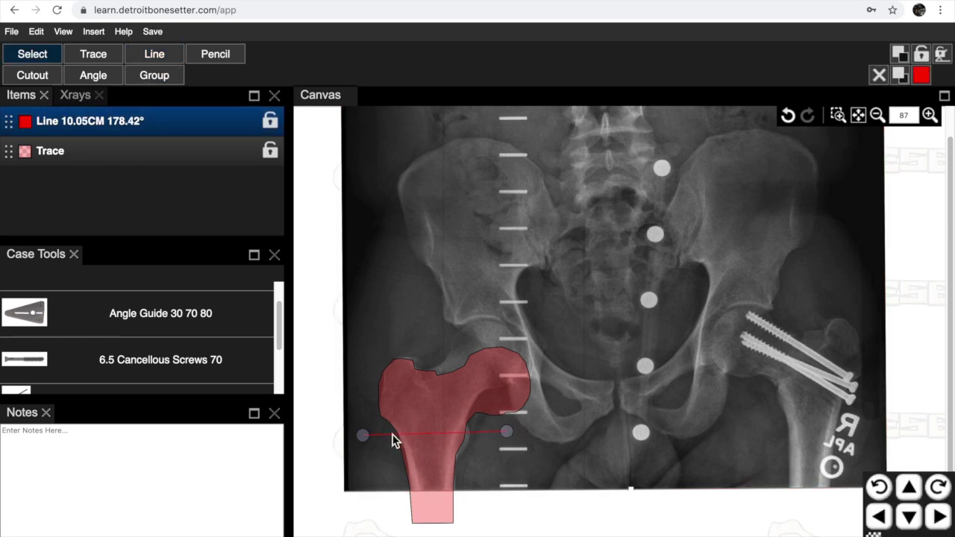
pyautogui.moveTo(363, 436); pyautogui.dragTo(365, 438)
# - Cut the femur trace along the red line into a proximal piece and a shaft piece
pyautogui.click(456, 394)
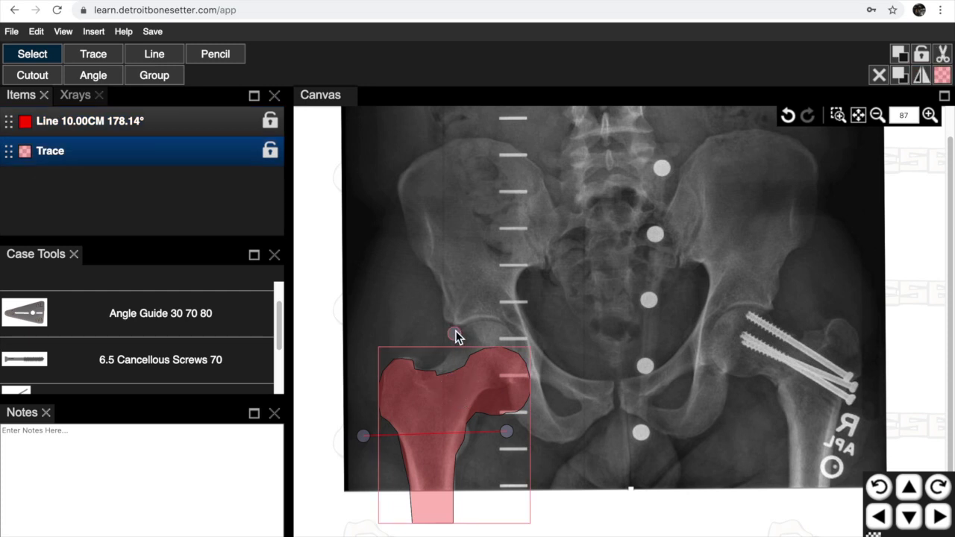
pyautogui.click(942, 54)
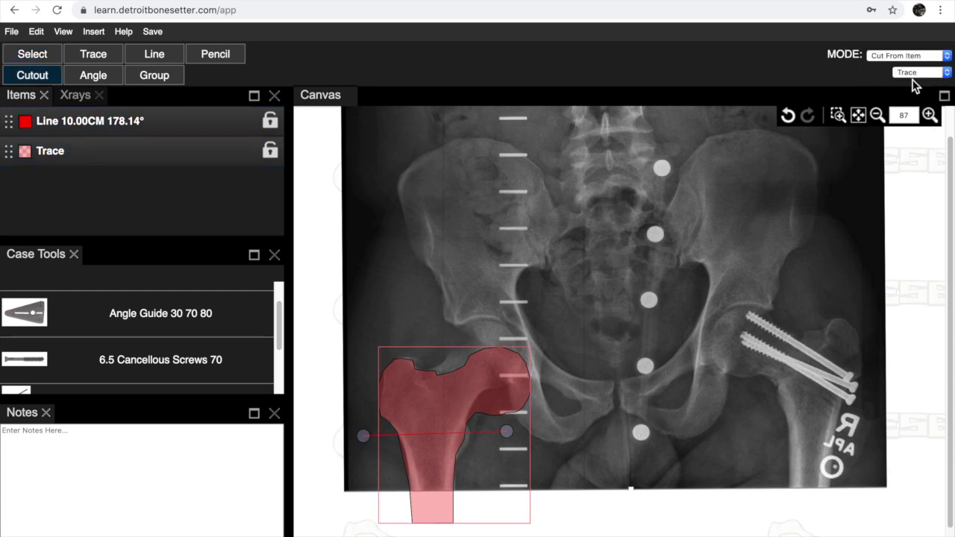
pyautogui.click(354, 435)
pyautogui.moveTo(538, 433)
pyautogui.mouseDown()
pyautogui.moveTo(569, 400)
pyautogui.moveTo(528, 310)
pyautogui.moveTo(431, 295)
pyautogui.moveTo(349, 353)
pyautogui.moveTo(342, 385)
pyautogui.moveTo(354, 429)
pyautogui.mouseUp()
pyautogui.moveTo(454, 396); pyautogui.dragTo(454, 397)
pyautogui.click(467, 286)
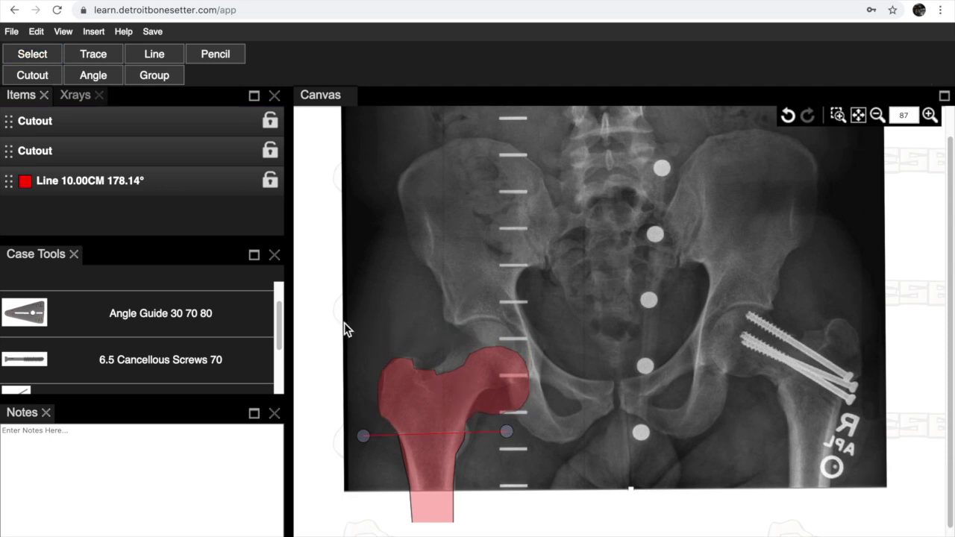
# - Rotate the proximal femur piece slightly counterclockwise about its centre
pyautogui.moveTo(339, 323); pyautogui.dragTo(932, 520)
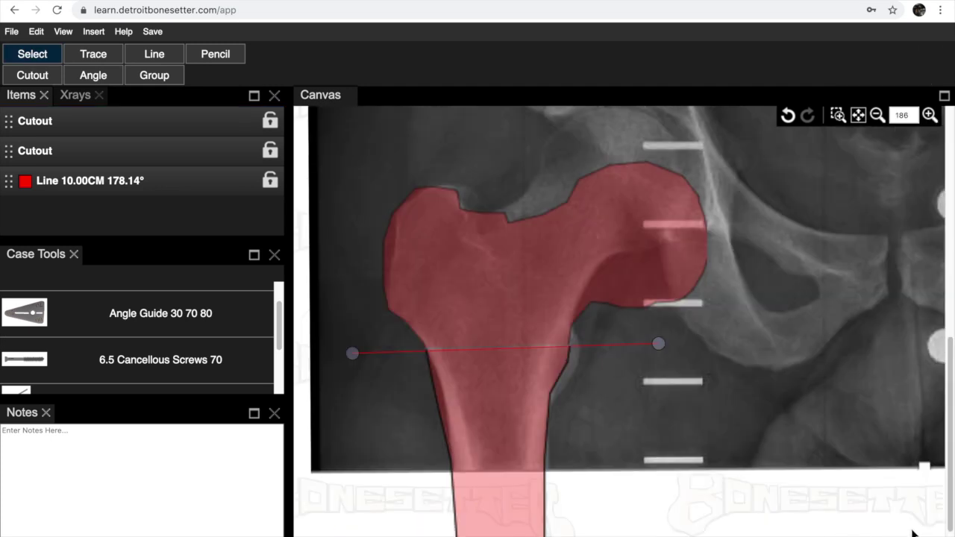
pyautogui.click(543, 280)
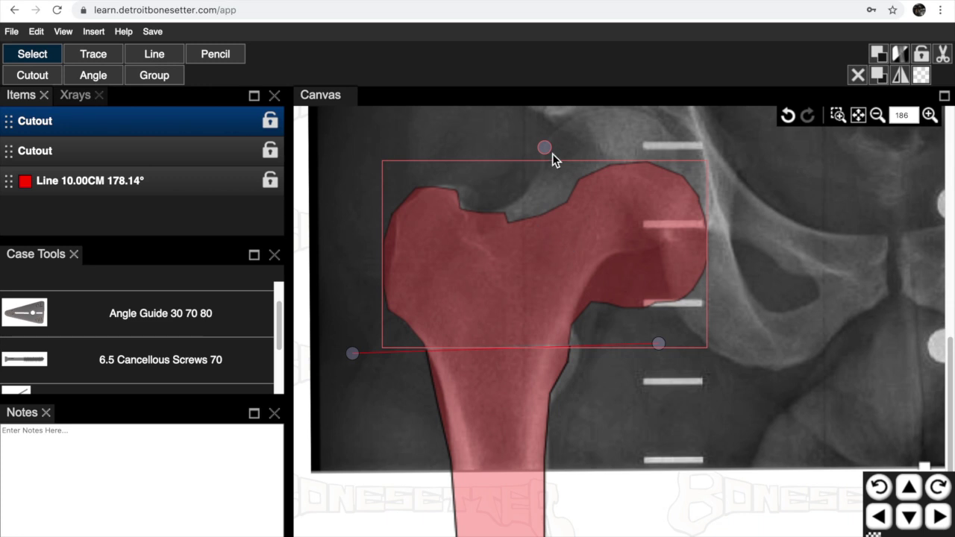
pyautogui.moveTo(545, 147)
pyautogui.mouseDown()
pyautogui.moveTo(556, 145)
pyautogui.moveTo(543, 147)
pyautogui.mouseUp()
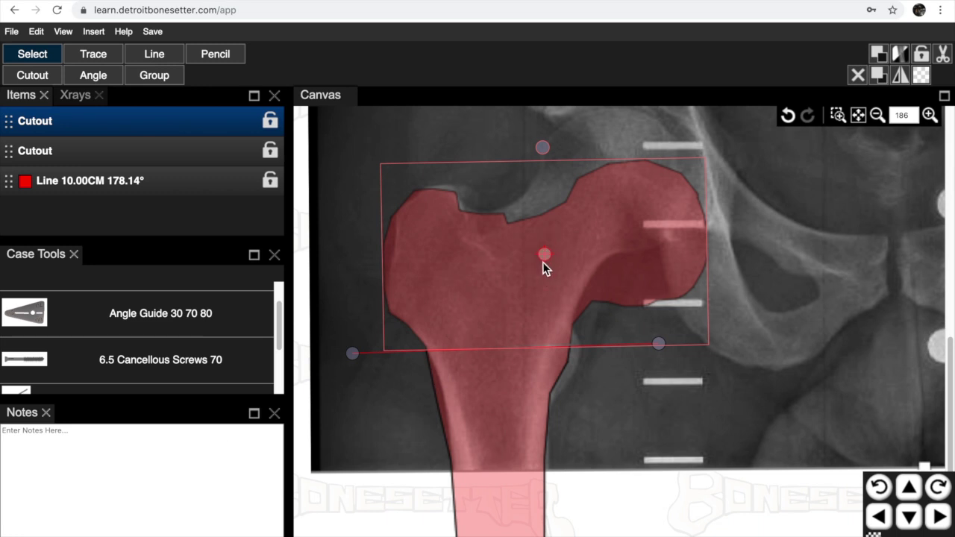
# - Try rotating the proximal piece about different pivots: inside the trochanter, then at the medial and lateral edges of the cut
pyautogui.moveTo(546, 259); pyautogui.dragTo(476, 294)
pyautogui.click(541, 152)
pyautogui.moveTo(477, 290); pyautogui.dragTo(567, 346)
pyautogui.moveTo(543, 157)
pyautogui.mouseDown()
pyautogui.moveTo(501, 187)
pyautogui.moveTo(546, 164)
pyautogui.mouseUp()
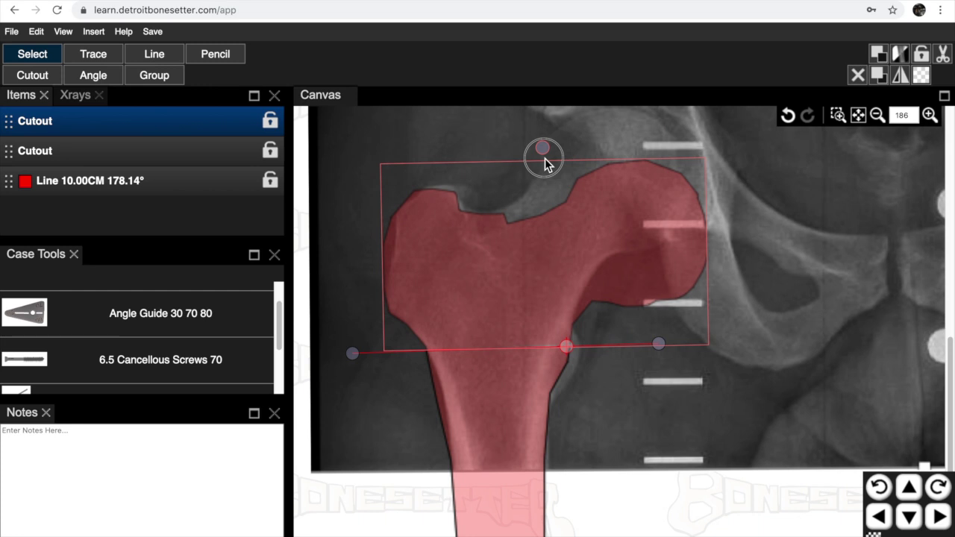
pyautogui.moveTo(567, 347); pyautogui.dragTo(428, 349)
pyautogui.moveTo(541, 142)
pyautogui.mouseDown()
pyautogui.moveTo(479, 144)
pyautogui.moveTo(541, 147)
pyautogui.mouseUp()
# - Rotate the proximal piece counterclockwise into valgus about the middle of the cut line and shift it medially over the shaft
pyautogui.moveTo(430, 349); pyautogui.dragTo(500, 351)
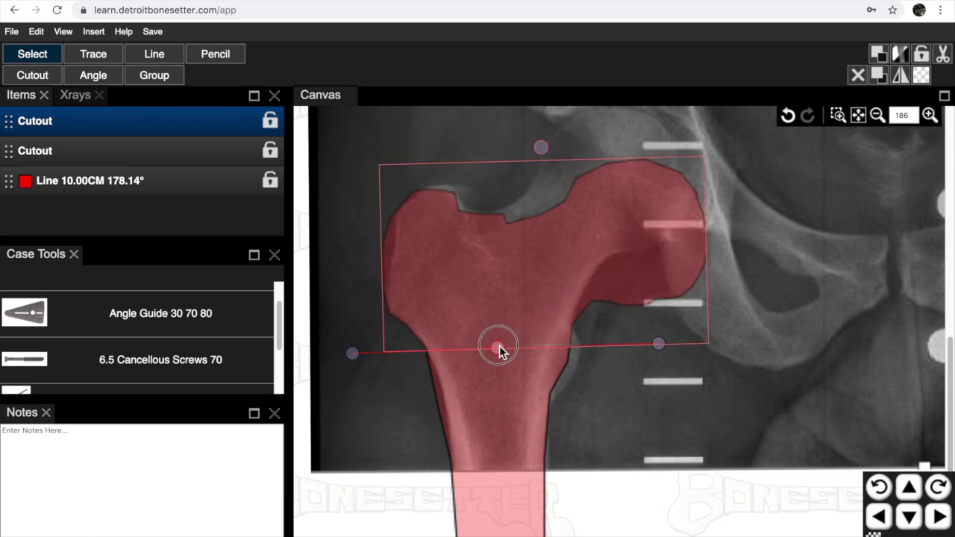
pyautogui.moveTo(541, 147); pyautogui.dragTo(536, 183)
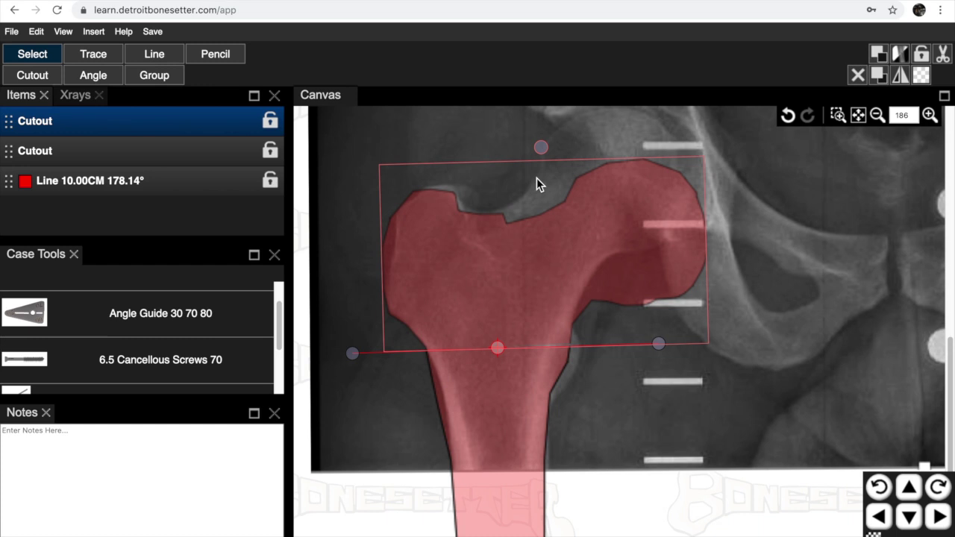
pyautogui.moveTo(542, 155); pyautogui.dragTo(464, 208)
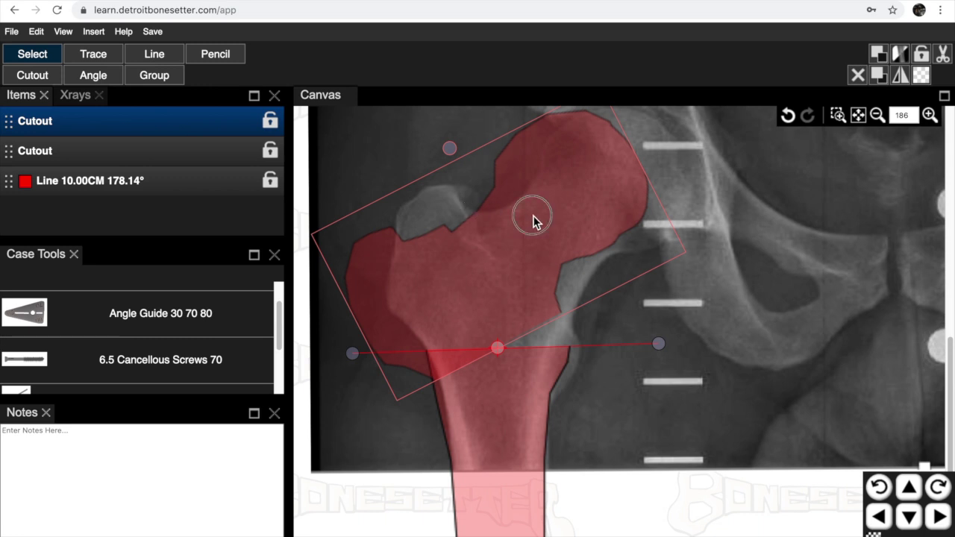
pyautogui.moveTo(533, 216); pyautogui.dragTo(567, 212)
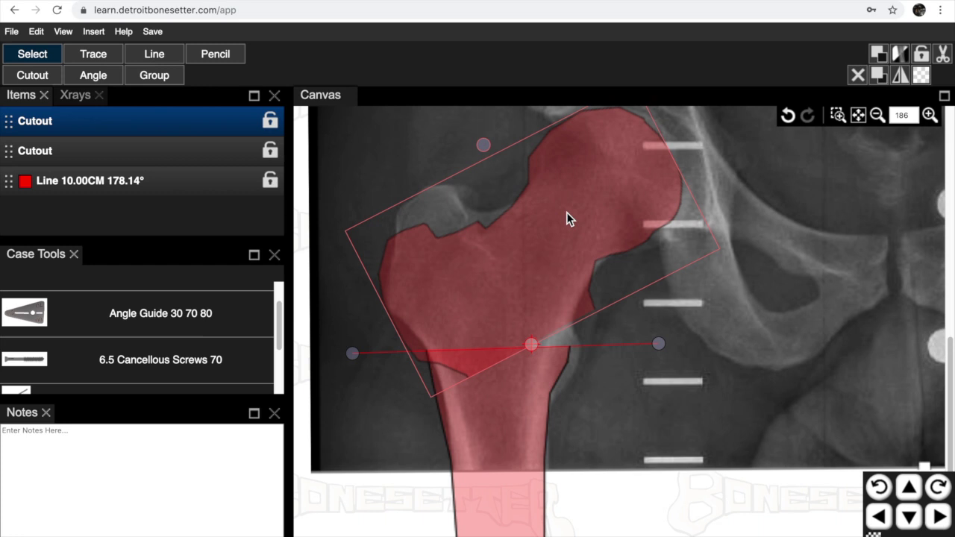
# - Cut the wedge overlapped by the proximal piece out of the shaft piece and move it aside onto the pelvis
pyautogui.scroll(1, 566, 212)
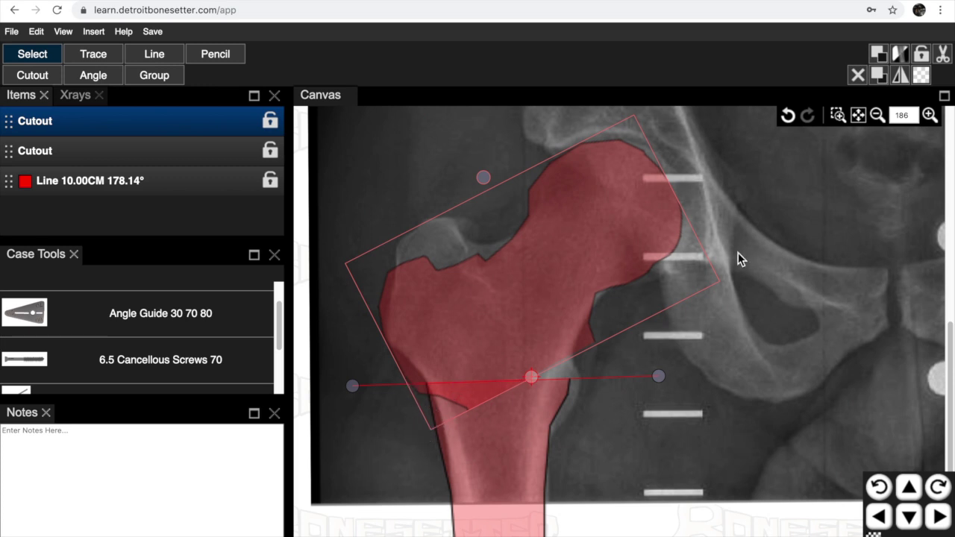
pyautogui.click(528, 435)
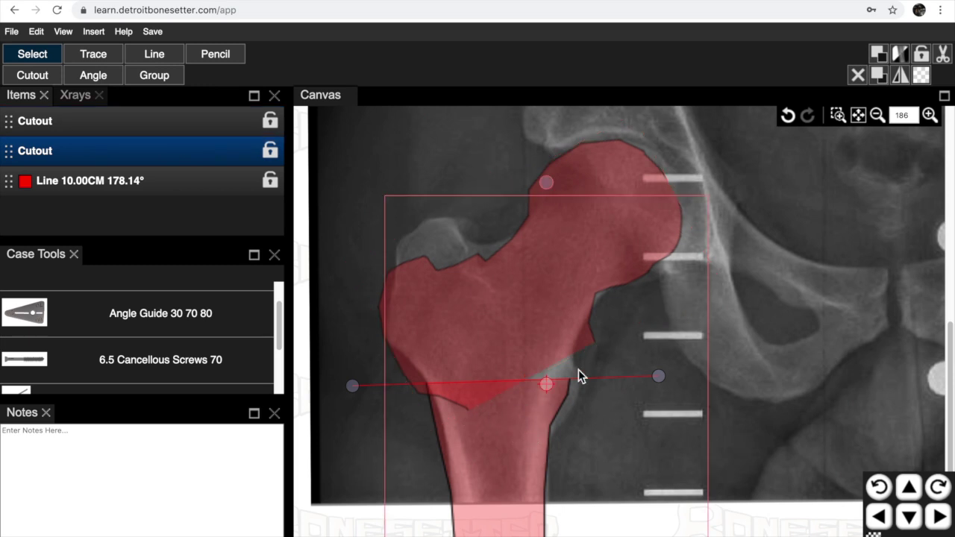
pyautogui.press('c')
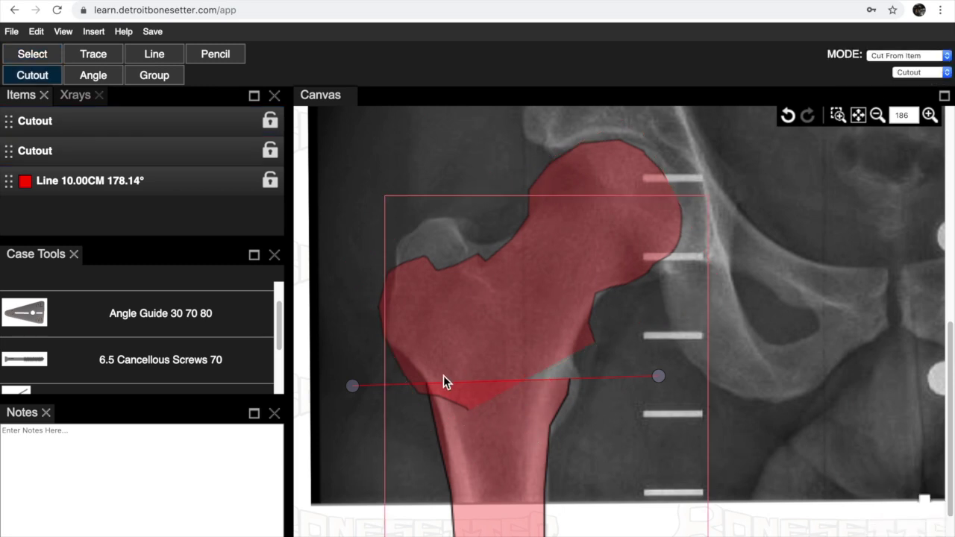
pyautogui.click(401, 385)
pyautogui.click(414, 438)
pyautogui.click(400, 385)
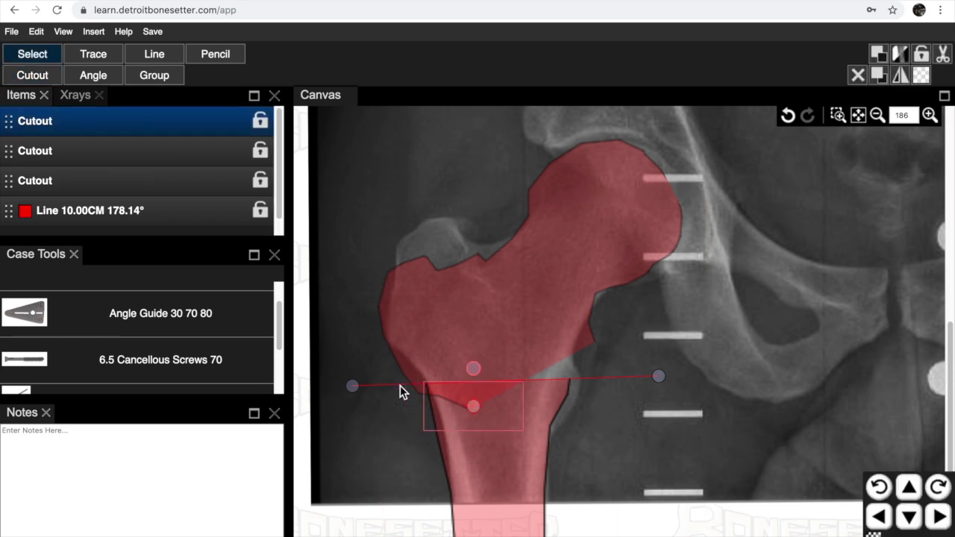
pyautogui.moveTo(444, 409); pyautogui.dragTo(761, 303)
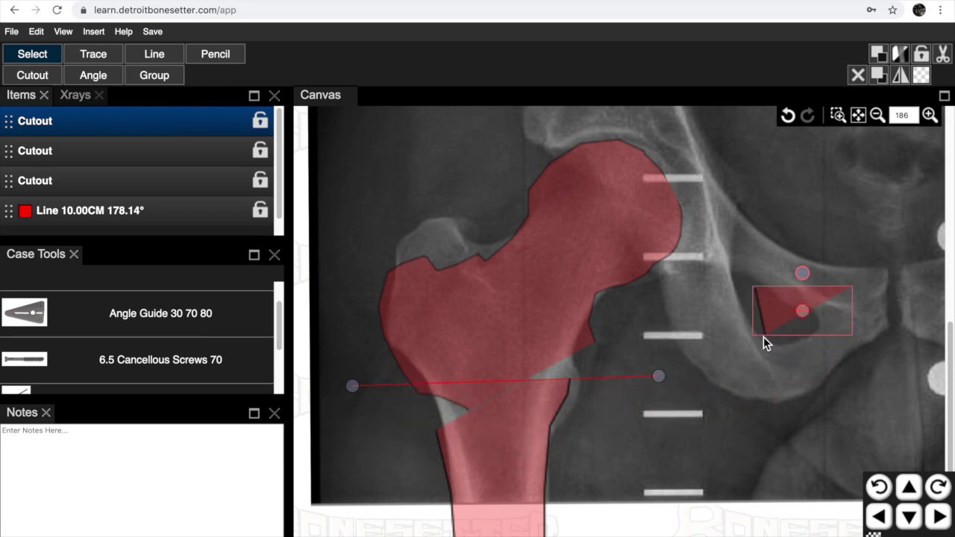
# - Insert the 120 Deg Blade Plates AP template and position its blade through the femoral neck into the head
pyautogui.click(522, 313)
pyautogui.scroll(-1, 170, 336)
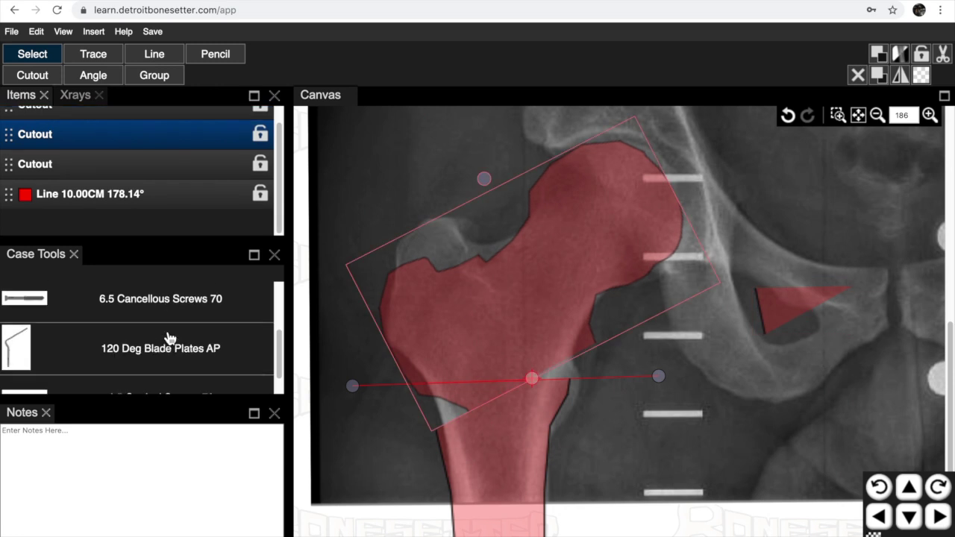
pyautogui.click(27, 355)
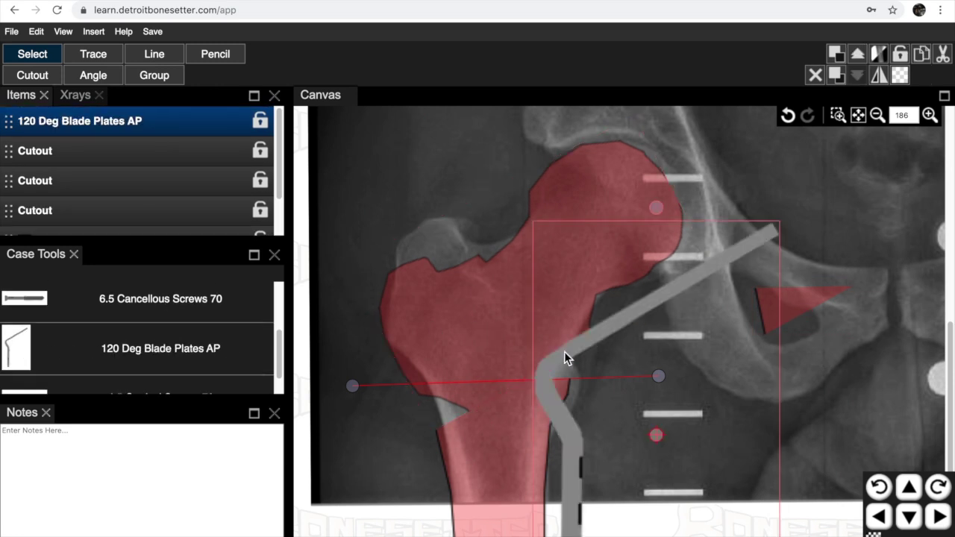
pyautogui.moveTo(564, 351); pyautogui.dragTo(425, 335)
pyautogui.scroll(-1, 422, 330)
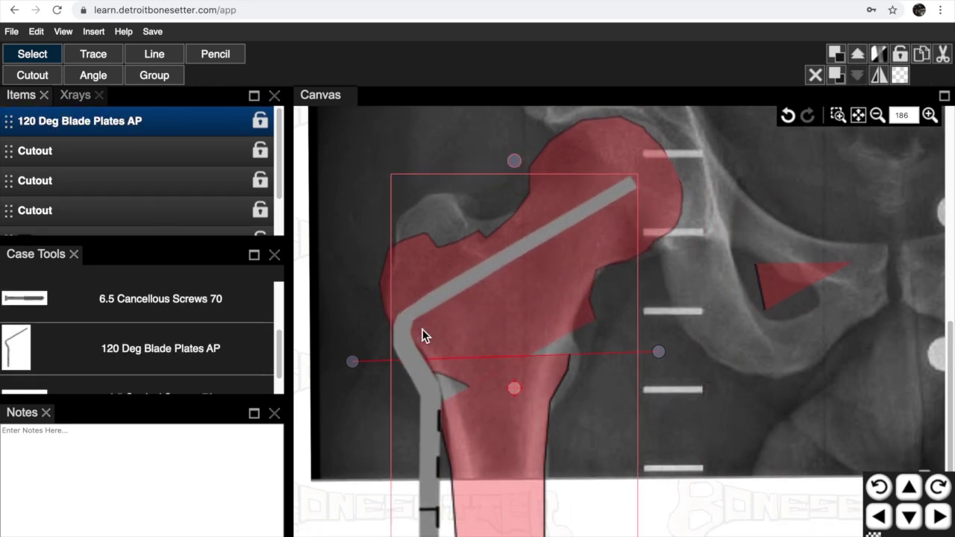
pyautogui.scroll(-1, 423, 329)
# - Rotate the blade plate slightly counterclockwise and nudge it so its side plate follows the lateral femoral shaft
pyautogui.click(858, 115)
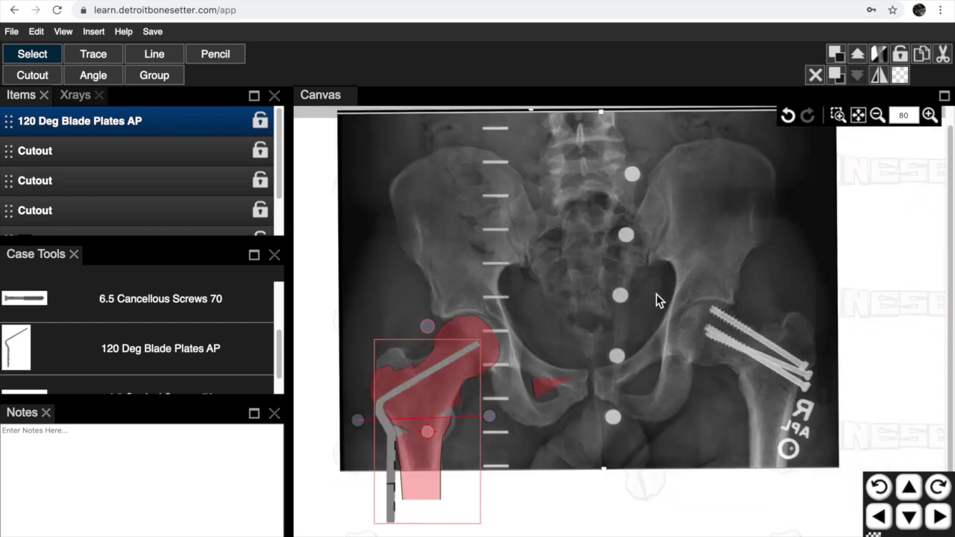
pyautogui.moveTo(425, 330); pyautogui.dragTo(421, 326)
pyautogui.moveTo(389, 401); pyautogui.dragTo(390, 402)
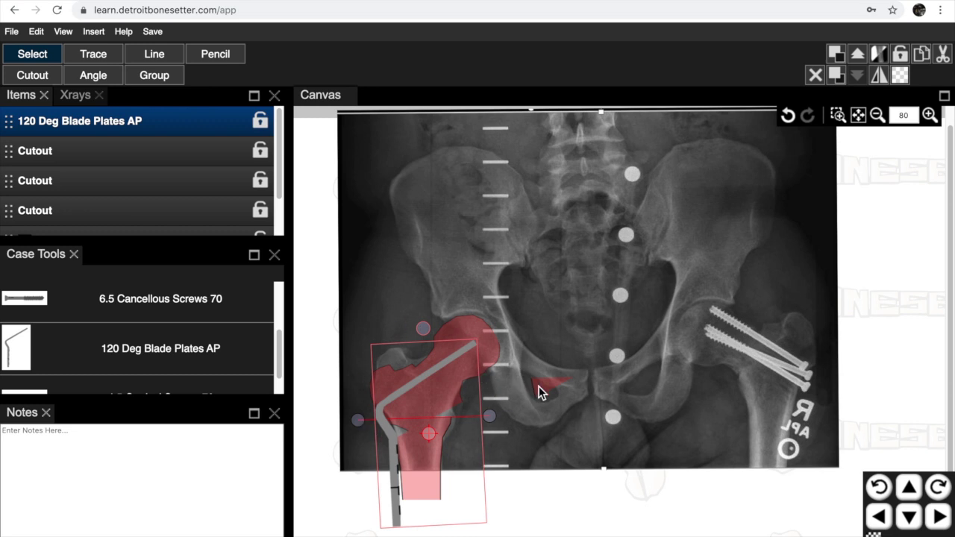
# - Undo the blade plate placement and step back through the history to before the proximal piece was rotated
pyautogui.click(788, 117)
pyautogui.click(788, 116)
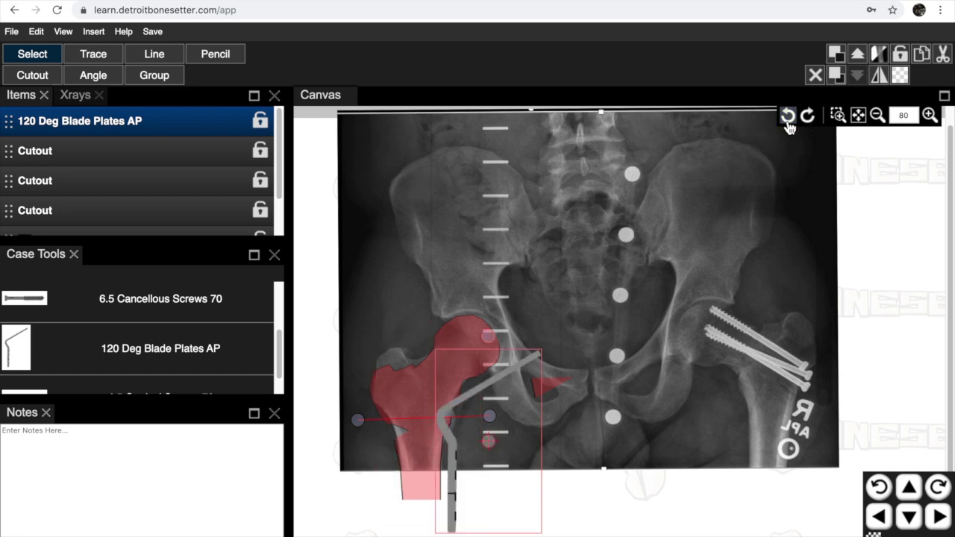
pyautogui.click(788, 117)
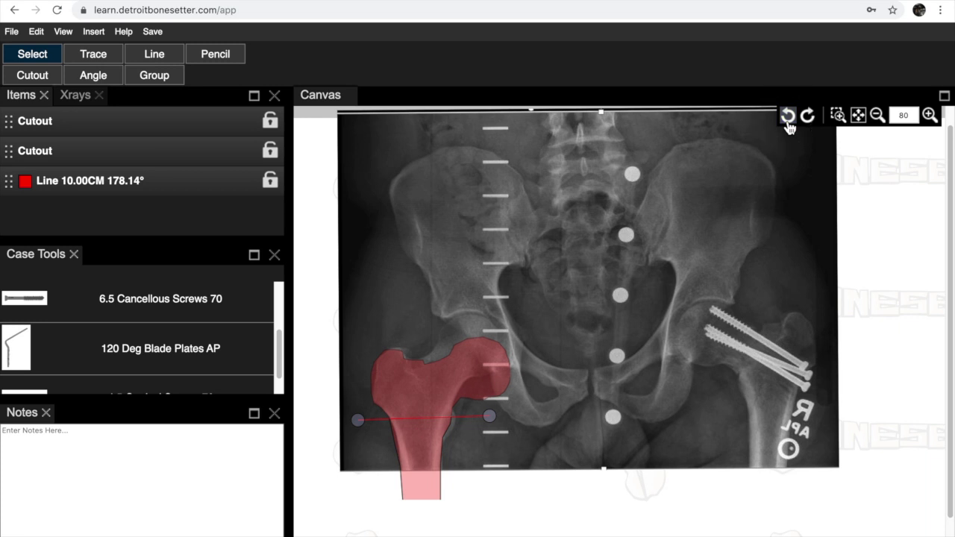
# - Redo all the undone osteotomy and blade plate edits up to the latest state
pyautogui.click(808, 121)
pyautogui.click(808, 120)
pyautogui.click(808, 121)
pyautogui.click(808, 122)
pyautogui.click(808, 121)
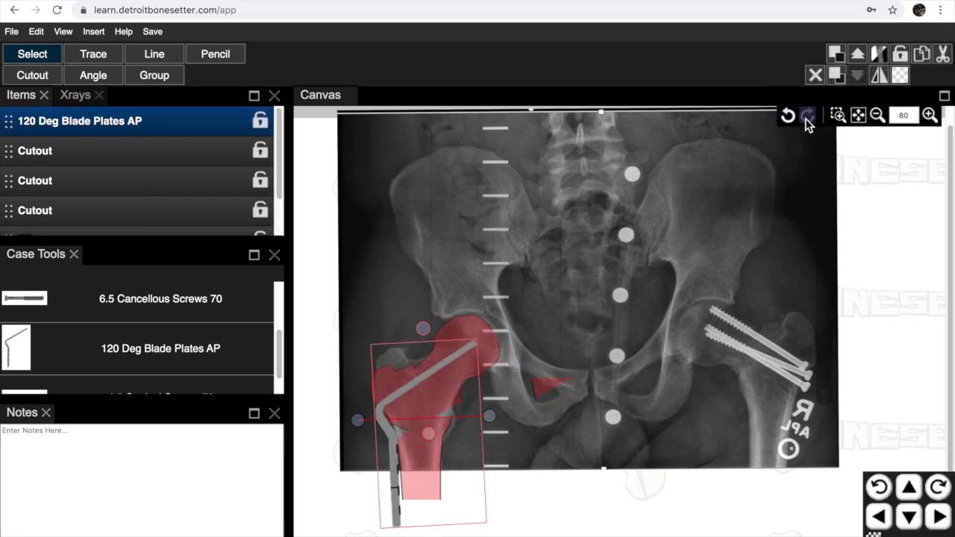
pyautogui.click(808, 121)
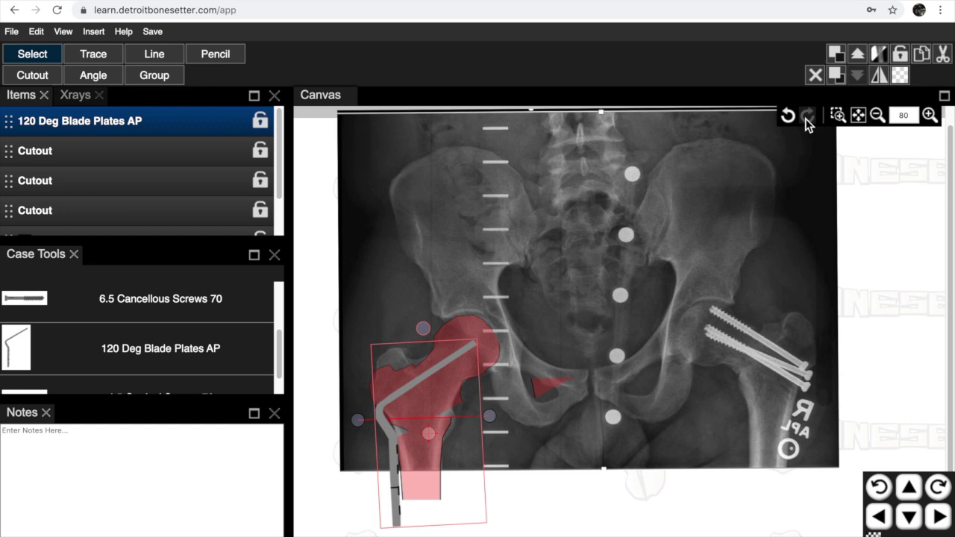